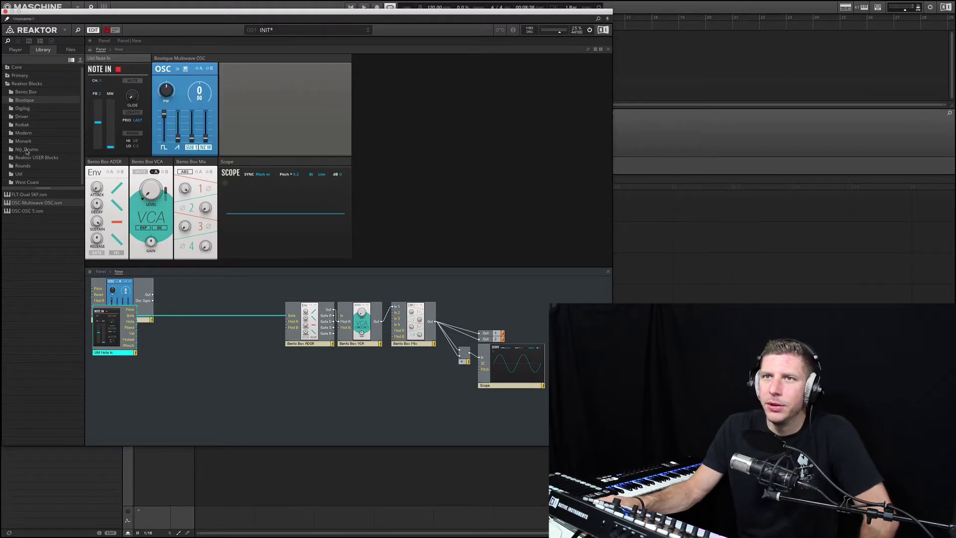
Add the Kodiak Morph Filter block, place it after the Multiwave OSC in the panel, and separate their modules in the structure.
left_click(21, 124)
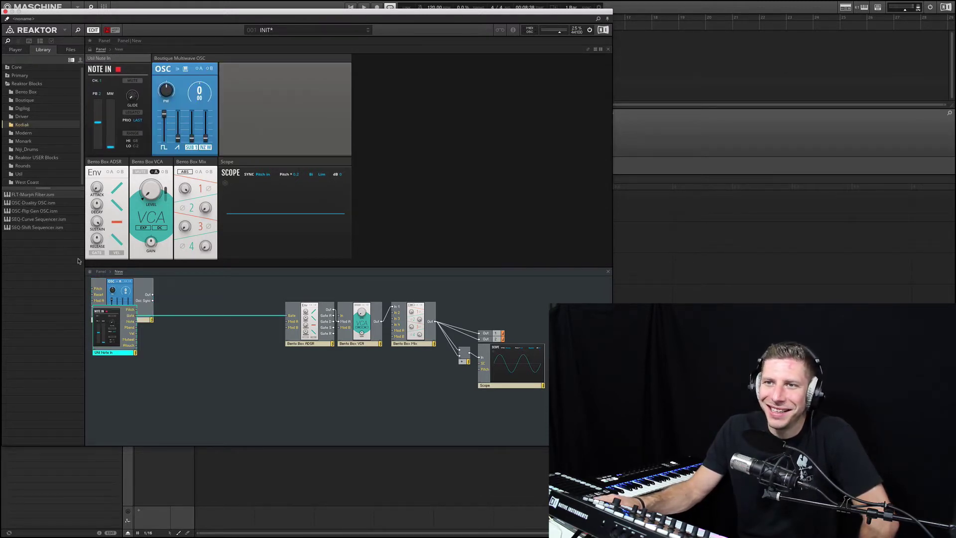
left_click_drag(117, 294, 193, 300)
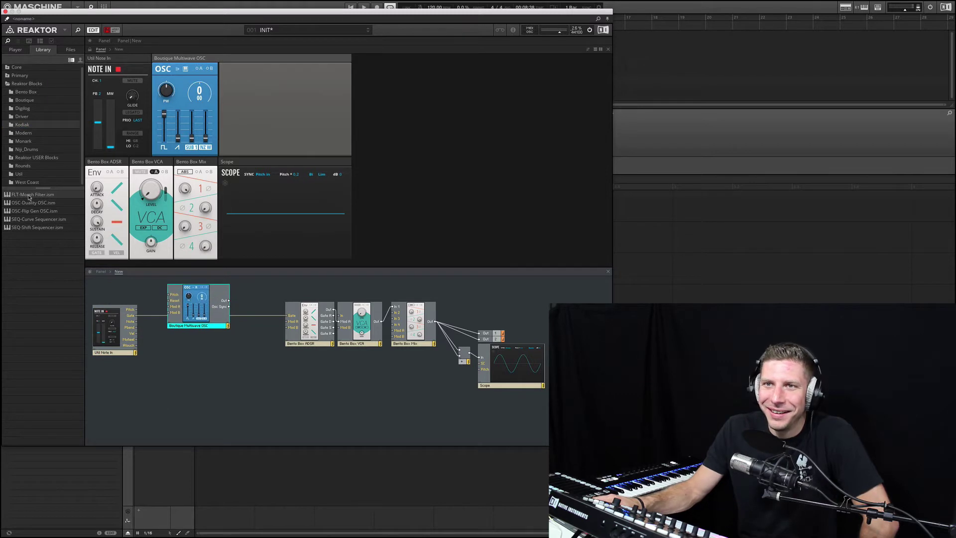
left_click_drag(28, 198, 207, 61)
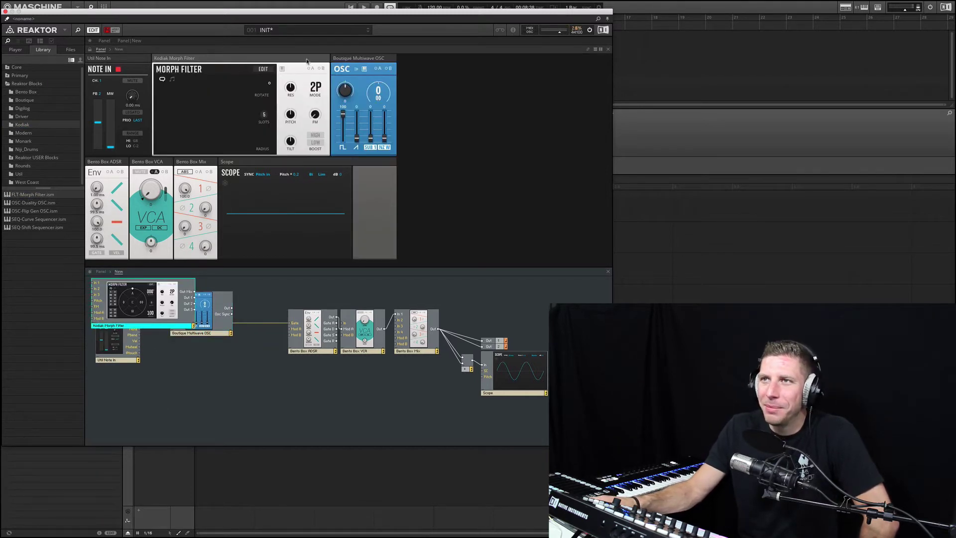
left_click_drag(343, 59, 157, 60)
left_click_drag(138, 315, 220, 390)
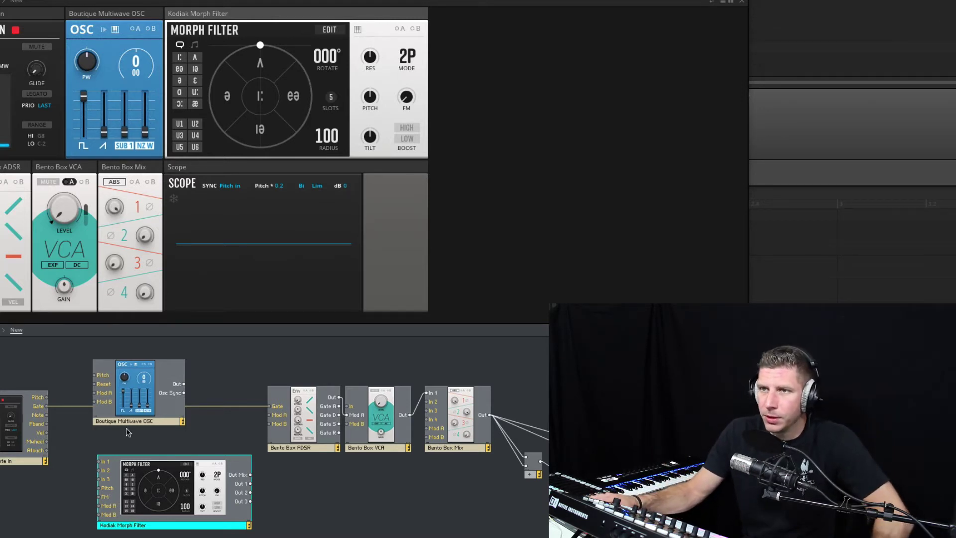
Wire Note In's Pitch to the oscillator's Pitch, the oscillator's Out to Morph Filter In 1, and Out Mix to the VCA's In.
left_click_drag(45, 399, 95, 375)
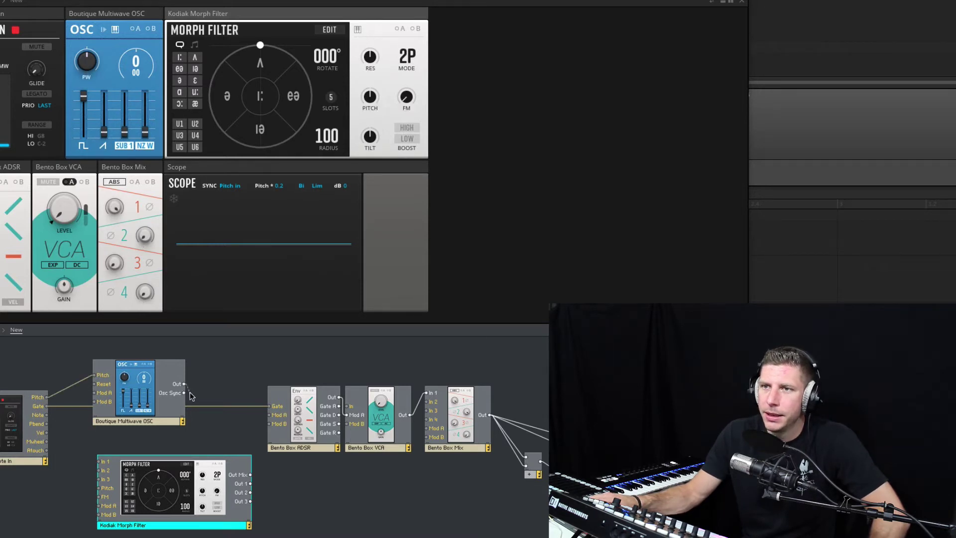
left_click_drag(191, 396, 101, 463)
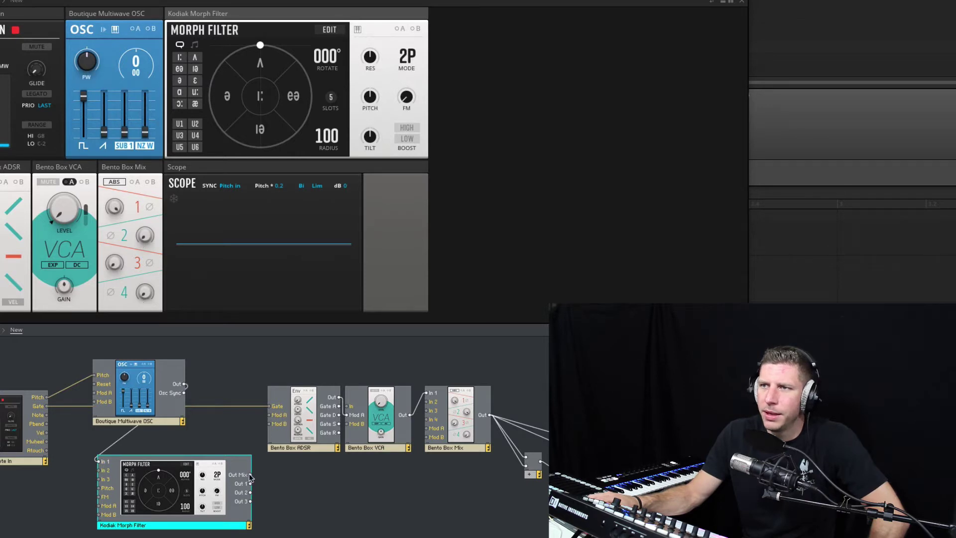
left_click_drag(250, 475, 348, 406)
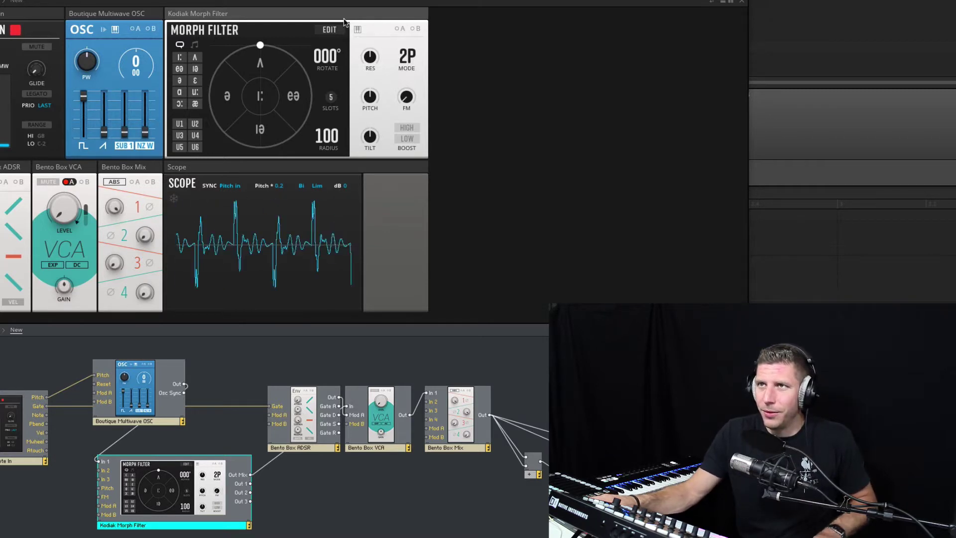
Try the Morph Filter cursor at several rotations with 2 and 9 slots, stopping at 172° rotation and radius 12.
left_click_drag(260, 46, 321, 92)
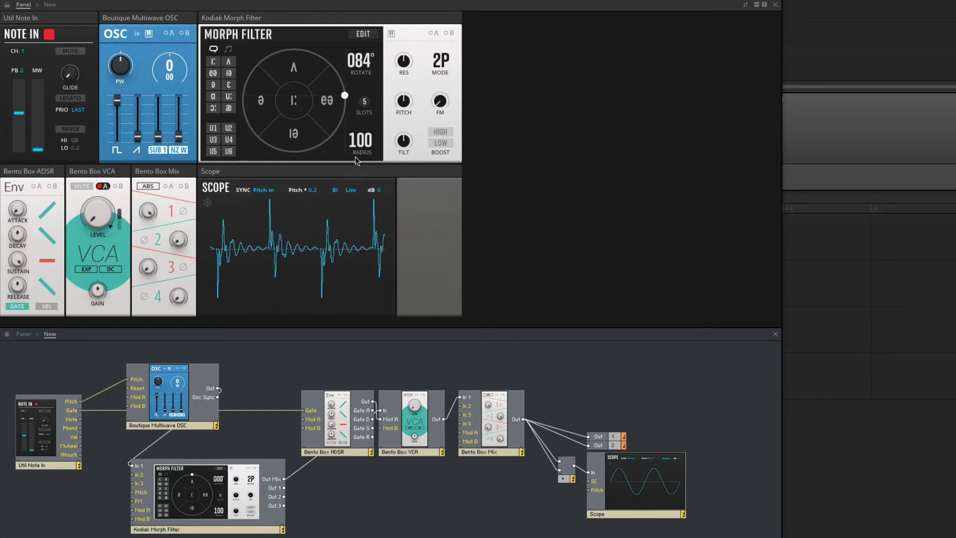
left_click_drag(343, 94, 299, 50)
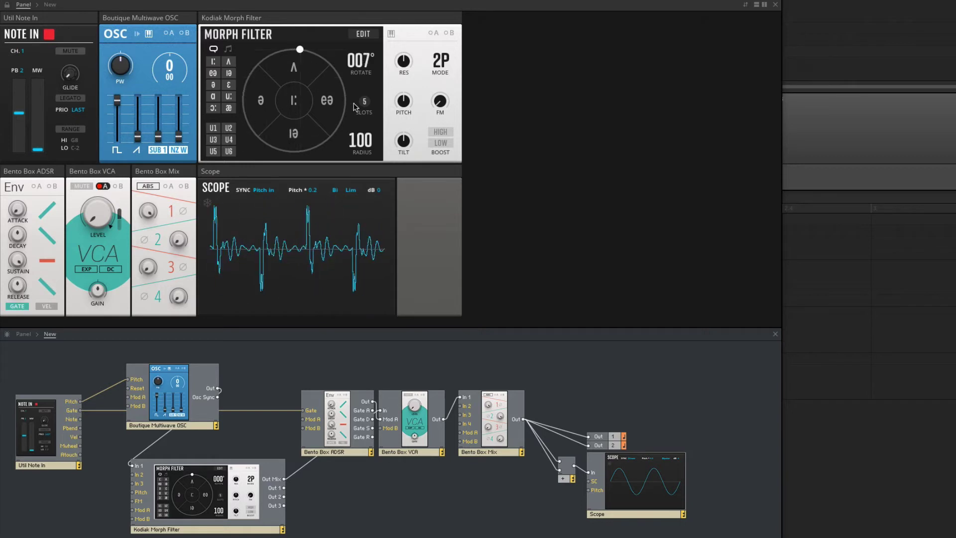
left_click_drag(365, 103, 379, 242)
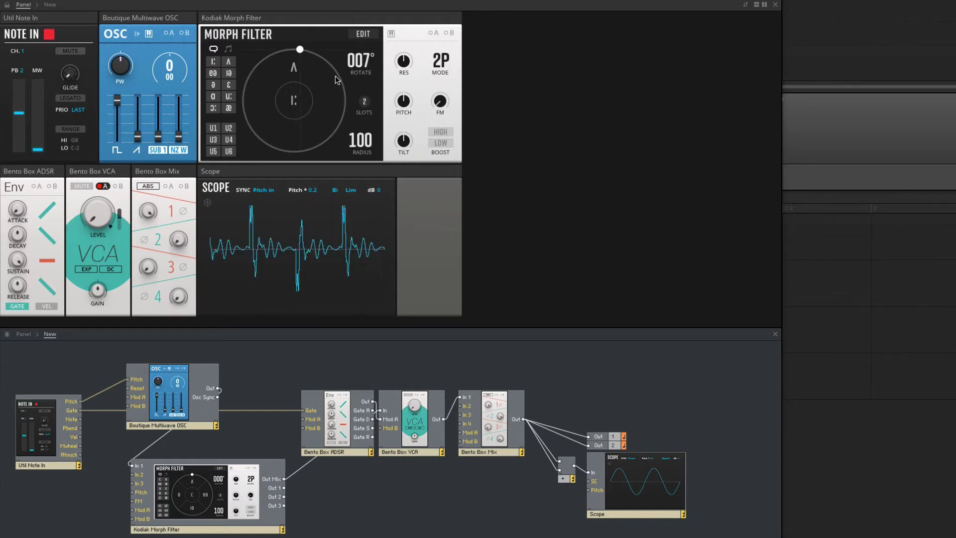
left_click_drag(299, 49, 296, 167)
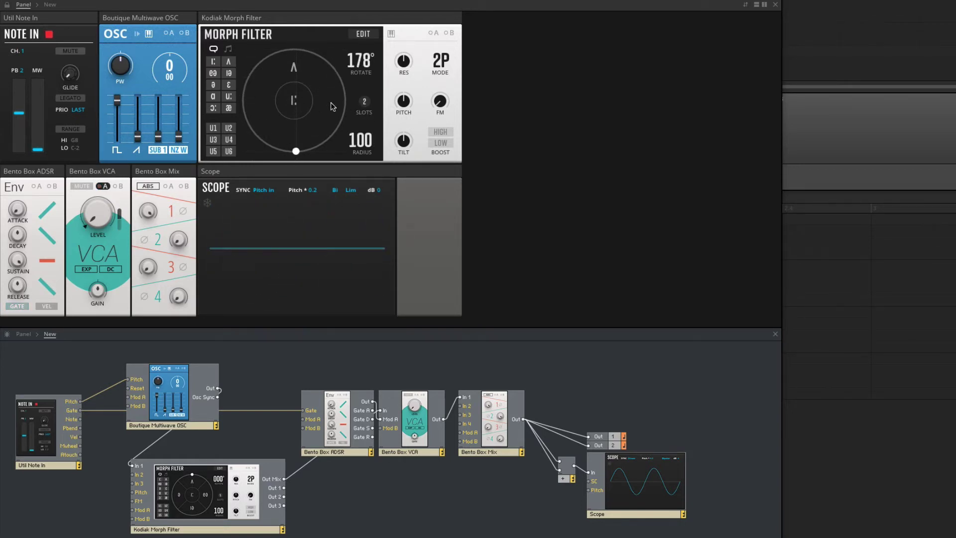
left_click_drag(366, 101, 365, 20)
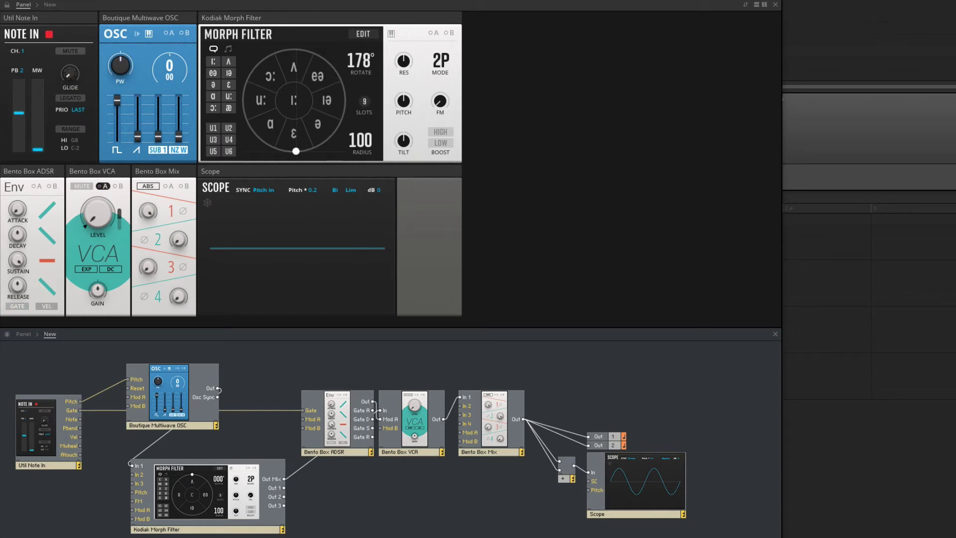
mouse_move(296, 152)
left_mouse_down()
mouse_move(327, 130)
mouse_move(325, 60)
mouse_move(249, 74)
mouse_move(331, 137)
mouse_move(292, 50)
mouse_move(279, 121)
mouse_move(283, 78)
mouse_move(314, 134)
mouse_move(245, 109)
mouse_move(292, 65)
mouse_move(264, 58)
mouse_move(260, 97)
mouse_move(279, 107)
mouse_move(284, 135)
left_mouse_up()
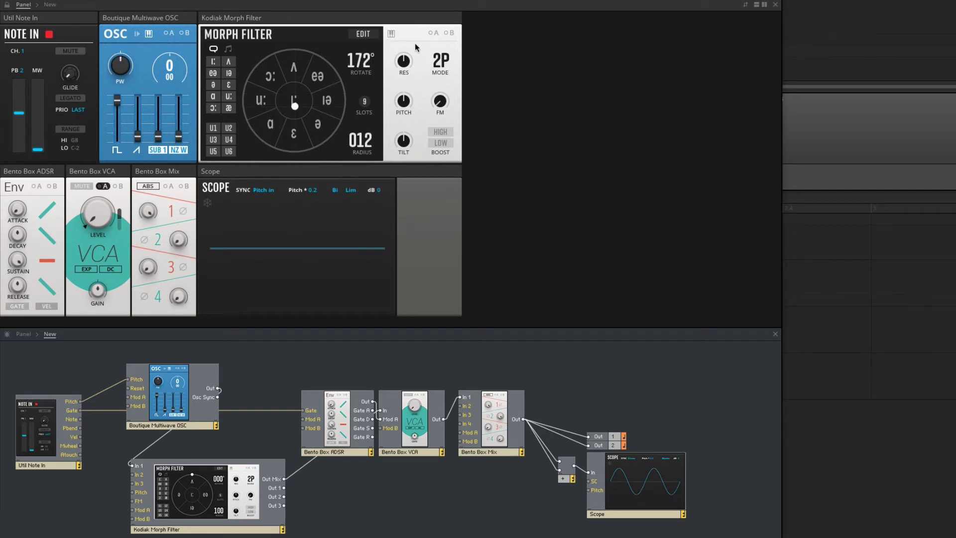
Turn on the Morph Filter's modulation A controls and set the number of slots to 3.
left_click(433, 34)
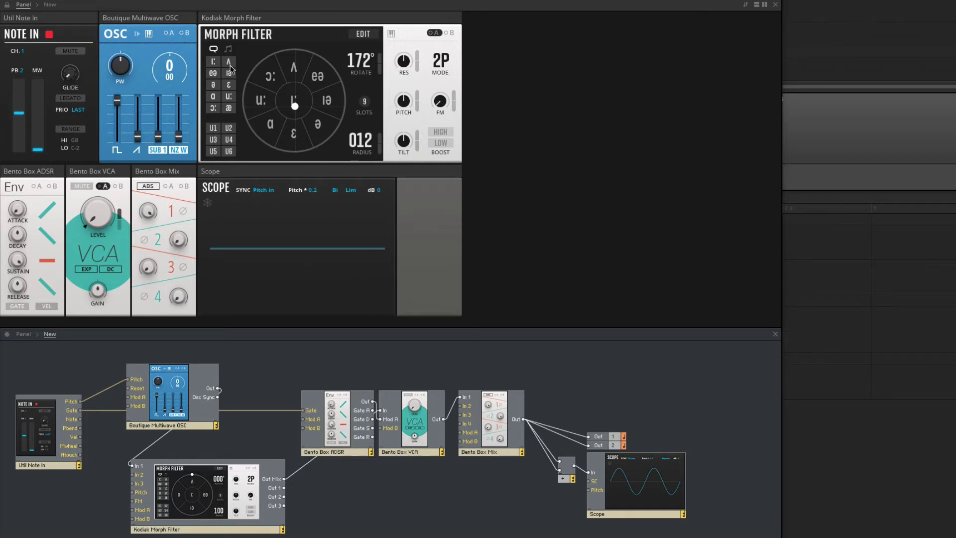
left_click_drag(366, 103, 368, 220)
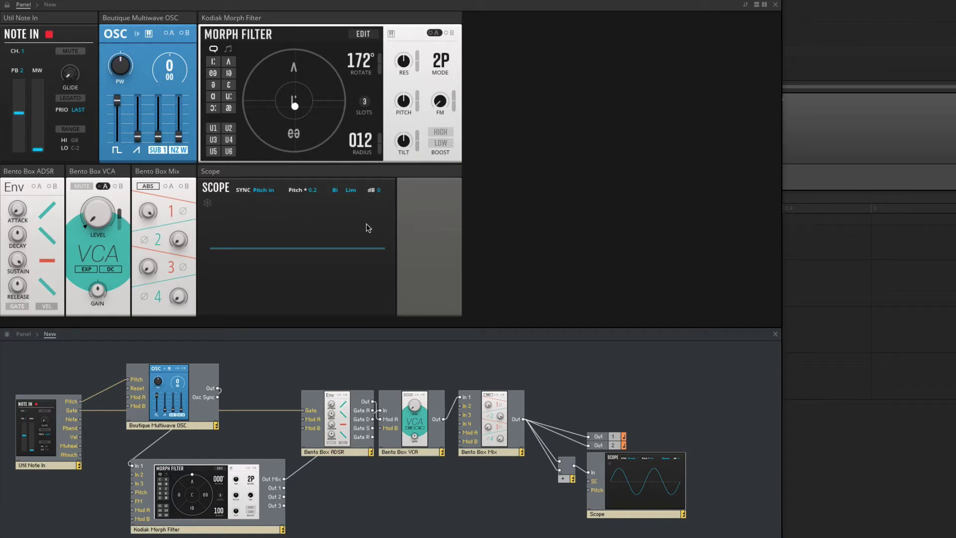
Audition different vowels in the Morph Filter's upper outer slot, ending with æ and the cursor at 0° rotation and radius 47.
left_click_drag(218, 96, 293, 69)
left_click_drag(295, 106, 295, 48)
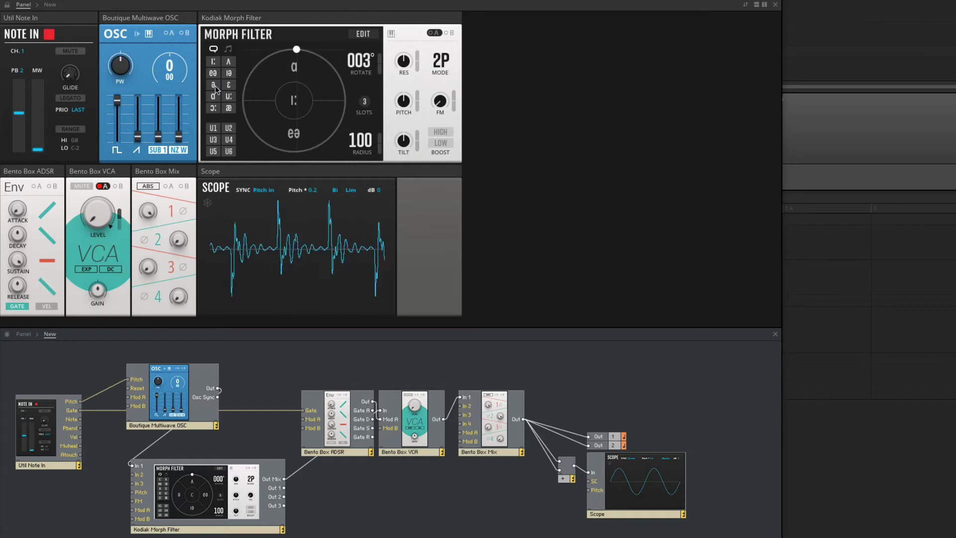
left_click_drag(213, 73, 294, 68)
left_click_drag(230, 65, 293, 69)
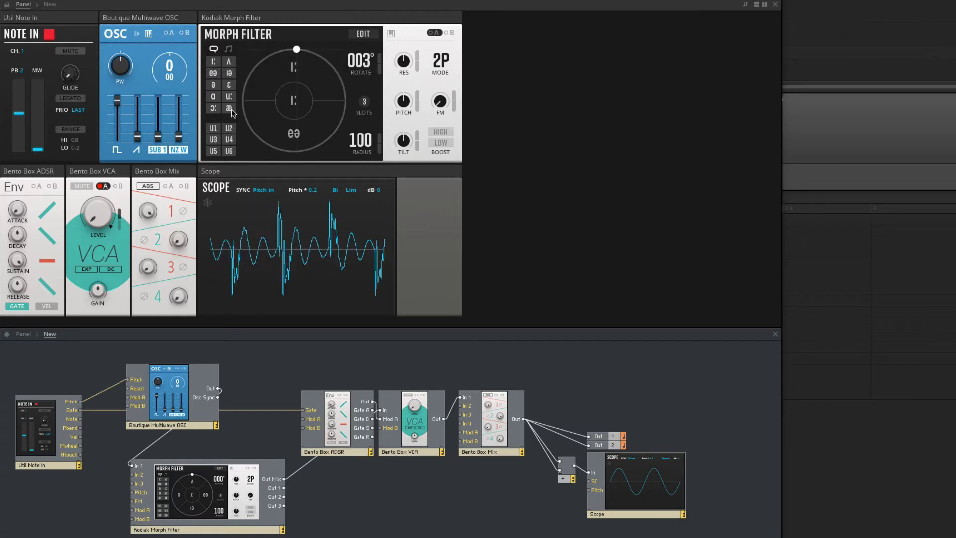
mouse_move(230, 108)
left_mouse_down()
mouse_move(292, 68)
mouse_move(291, 109)
mouse_move(293, 49)
mouse_move(291, 151)
mouse_move(294, 54)
mouse_move(294, 77)
left_mouse_up()
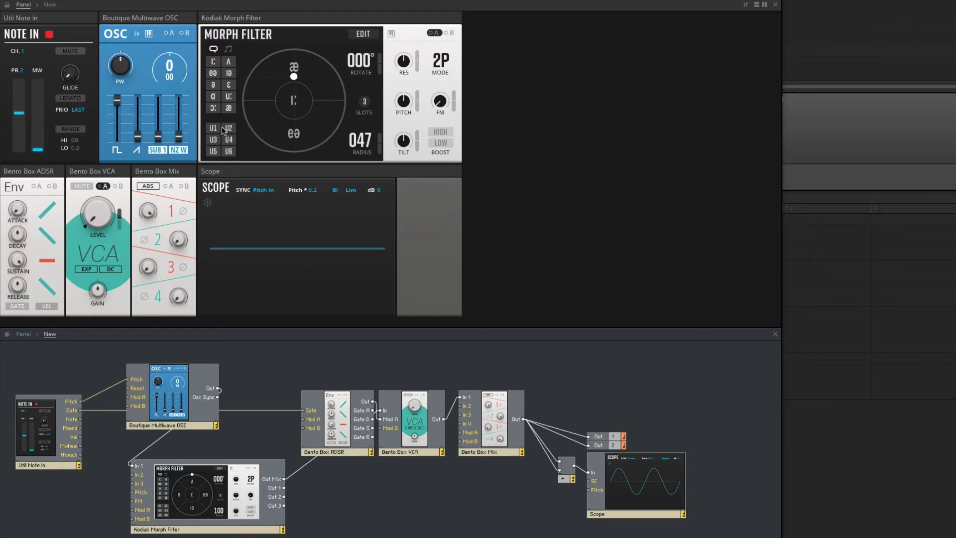
Switch the Morph Filter's presets from vowels to chords, assign m3 to the upper outer slot, and move the cursor to 349°, radius 91.
left_click(229, 49)
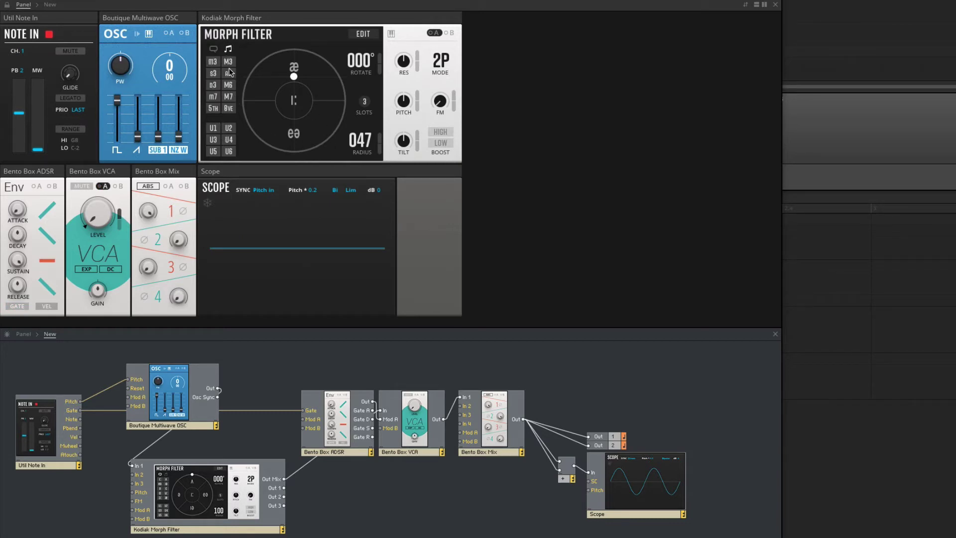
left_click_drag(213, 63, 284, 55)
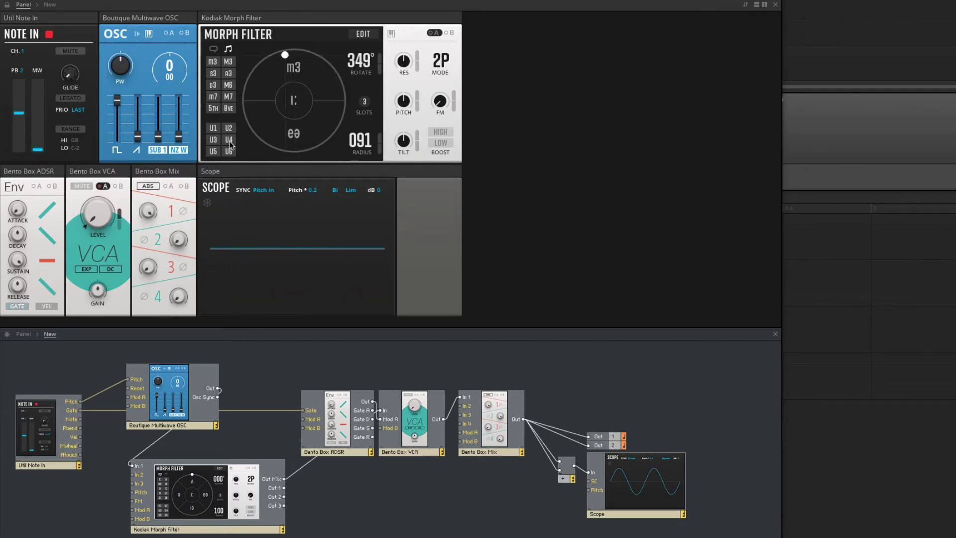
Open the Morph Filter's edit view and tune its three bands to A#0, F2 and G#5.
left_click(364, 34)
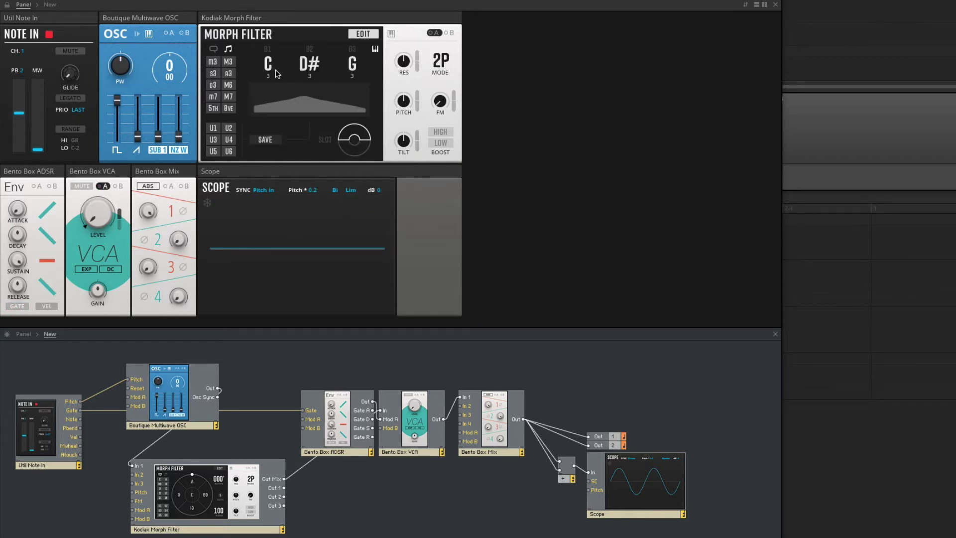
mouse_move(358, 141)
left_mouse_down()
mouse_move(356, 155)
mouse_move(355, 138)
left_mouse_up()
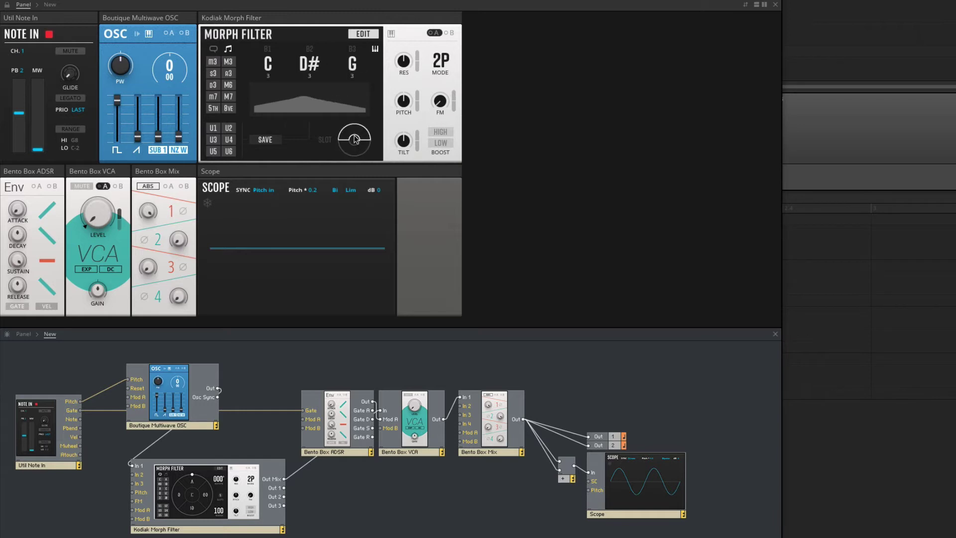
left_click(375, 49)
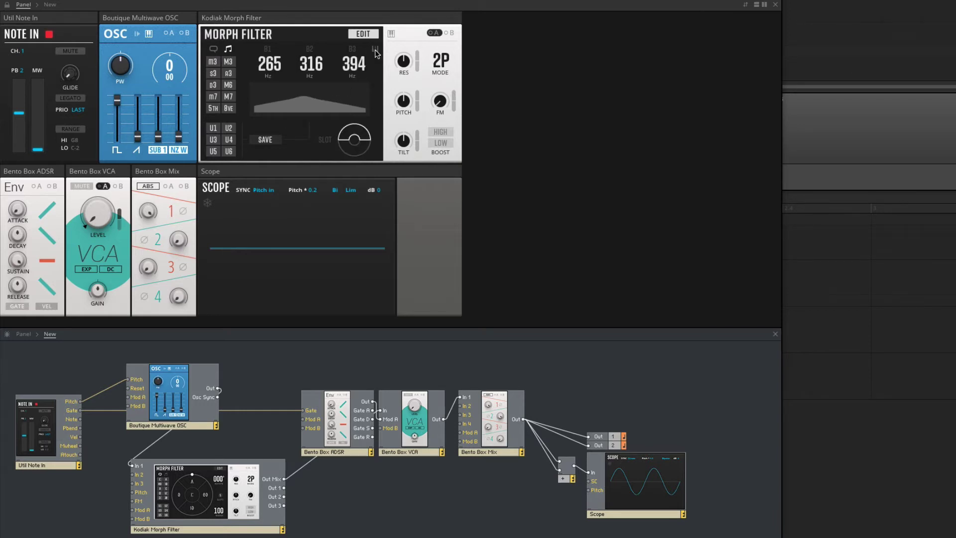
left_click(375, 49)
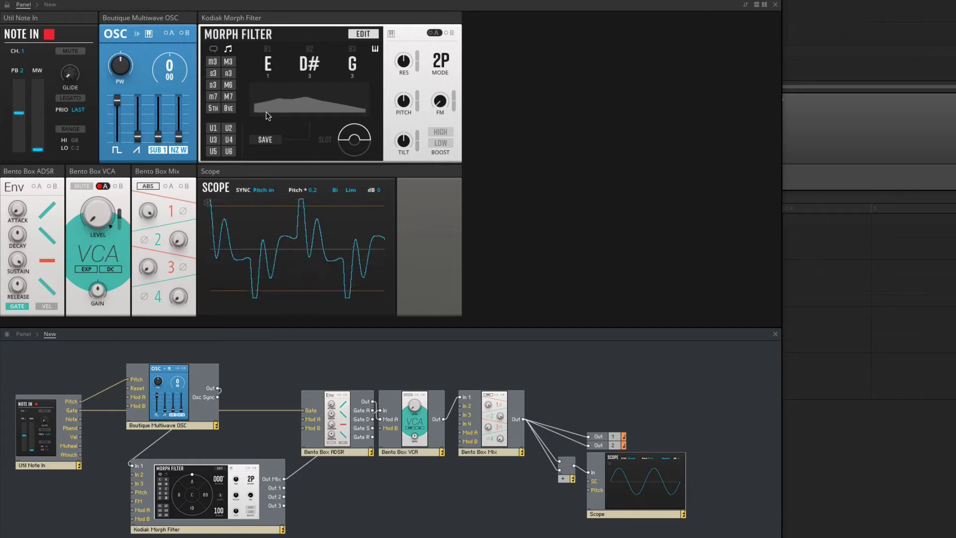
left_click_drag(268, 120, 268, 115)
left_click_drag(310, 64, 305, 83)
left_click_drag(350, 62, 350, 6)
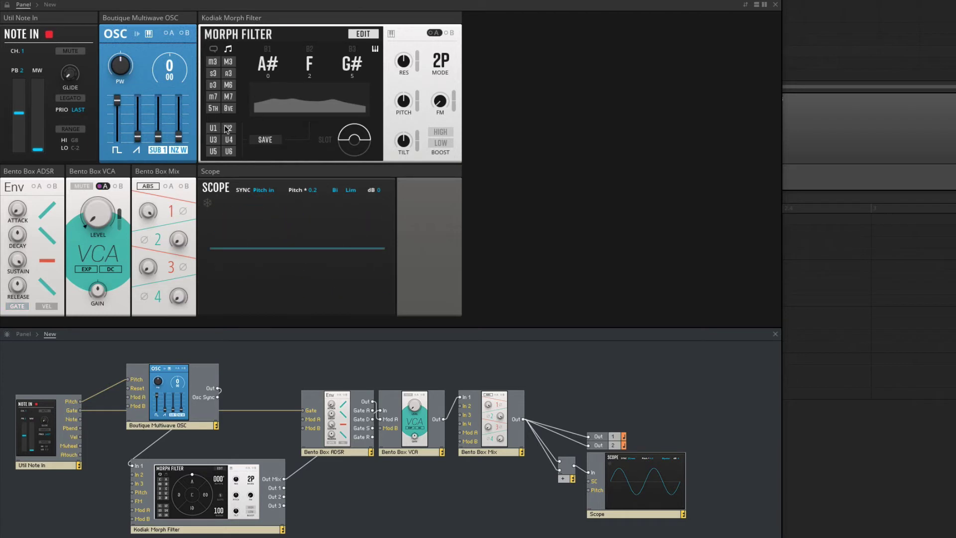
Save the tuned bands as user preset U1, switch the band display to hertz, and leave the edit view.
left_click(259, 140)
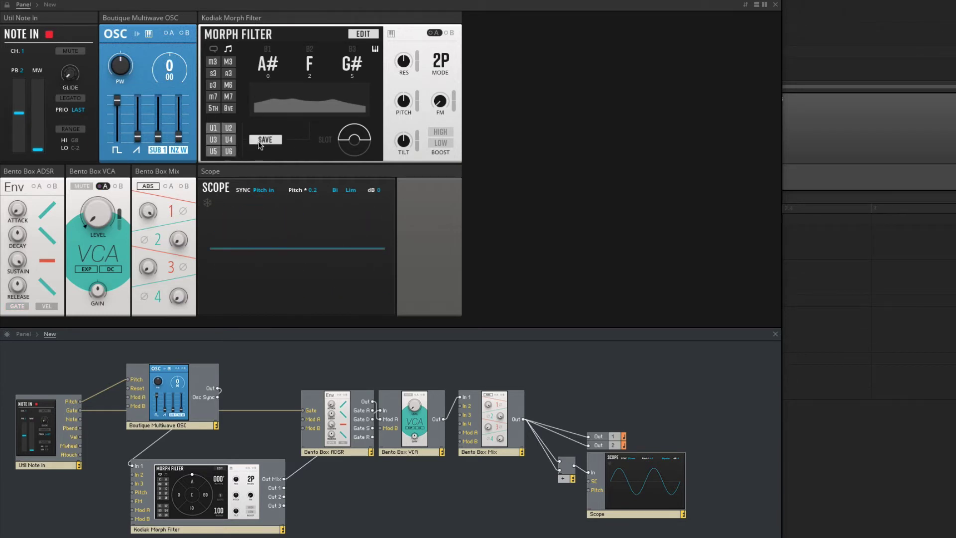
left_click(214, 129)
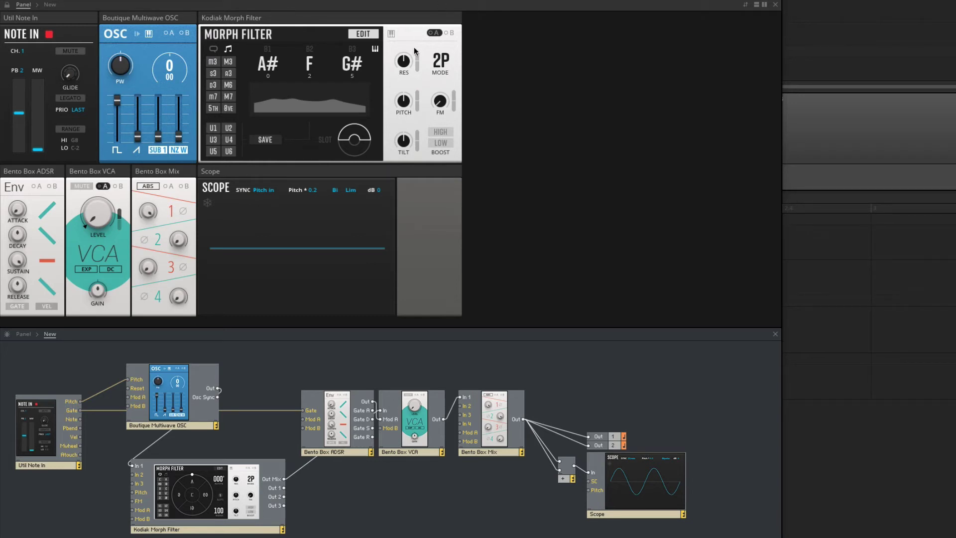
left_click(375, 49)
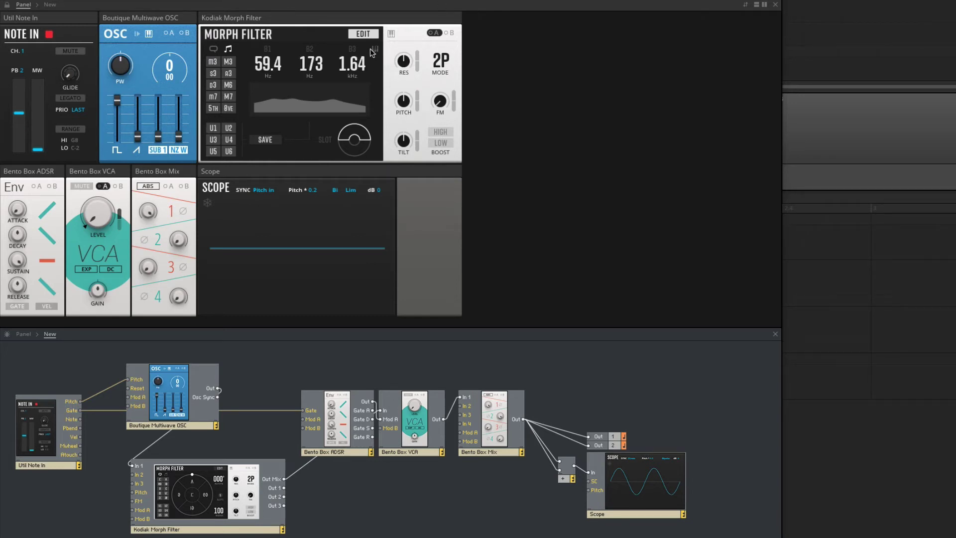
left_click(363, 35)
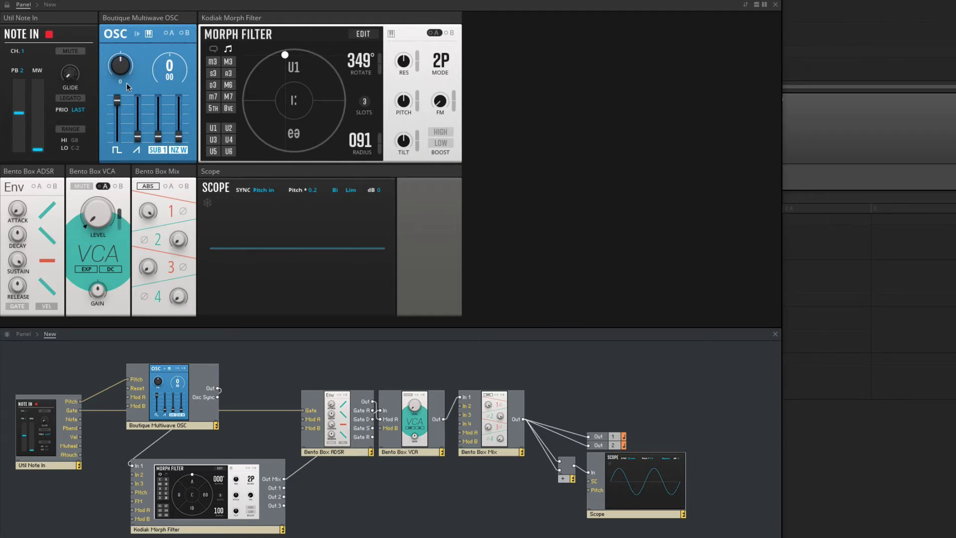
Lower the oscillator's pulse level fully, raise its noise level to 100, and move the morph cursor to 152°, radius 100.
left_click_drag(118, 101, 126, 264)
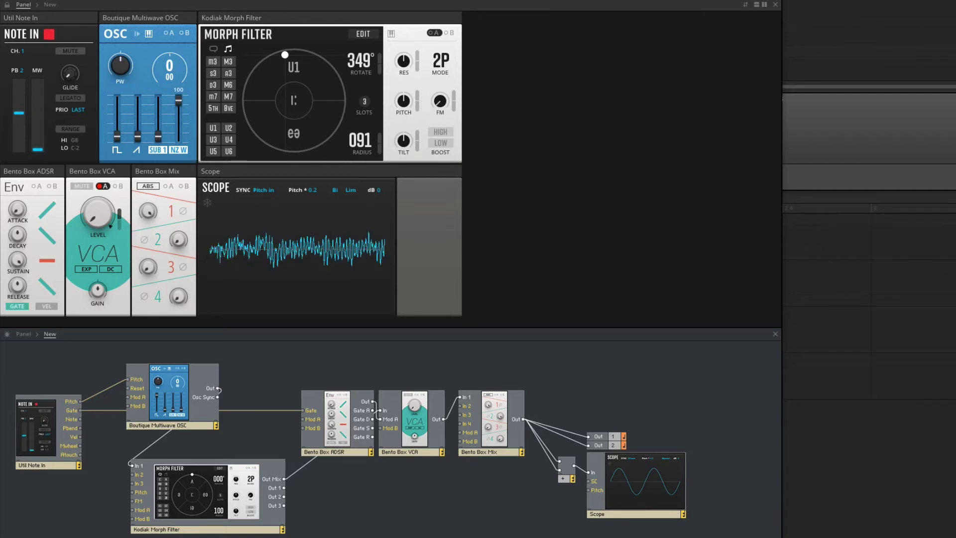
left_click_drag(284, 57, 329, 147)
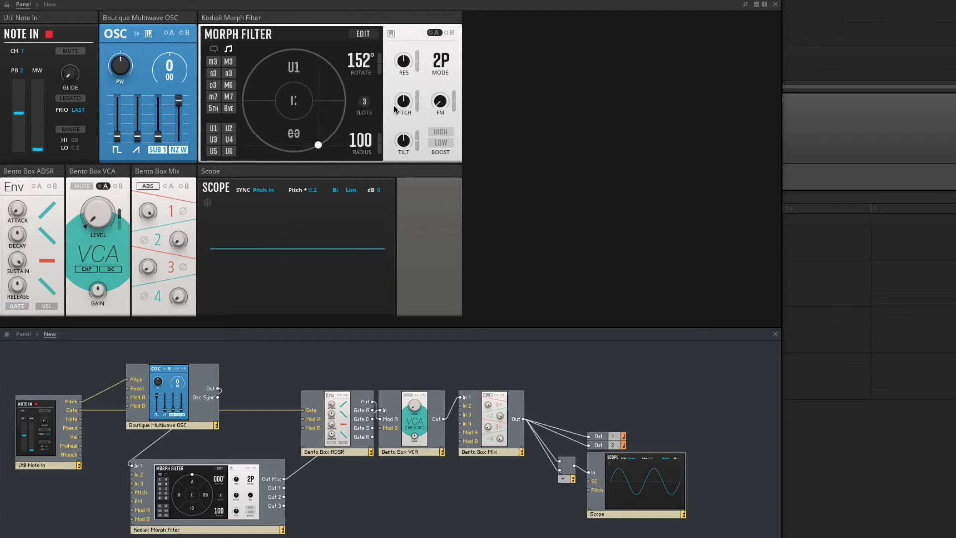
Set the Morph Filter's mode to 8P and increase its resonance.
left_click(440, 64)
left_click(440, 63)
left_click(445, 62)
mouse_move(409, 72)
left_click(436, 62)
left_click(444, 62)
left_click_drag(405, 63, 405, 17)
Move the morph cursor to 357°, radius 100, and assign the m3 chord to the upper outer slot.
left_click_drag(318, 145, 290, 45)
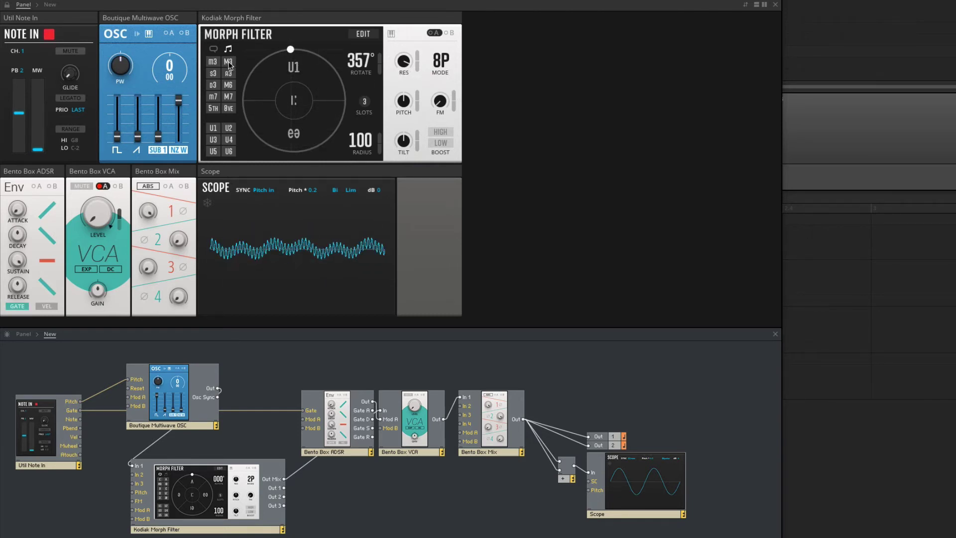
left_click_drag(213, 61, 295, 68)
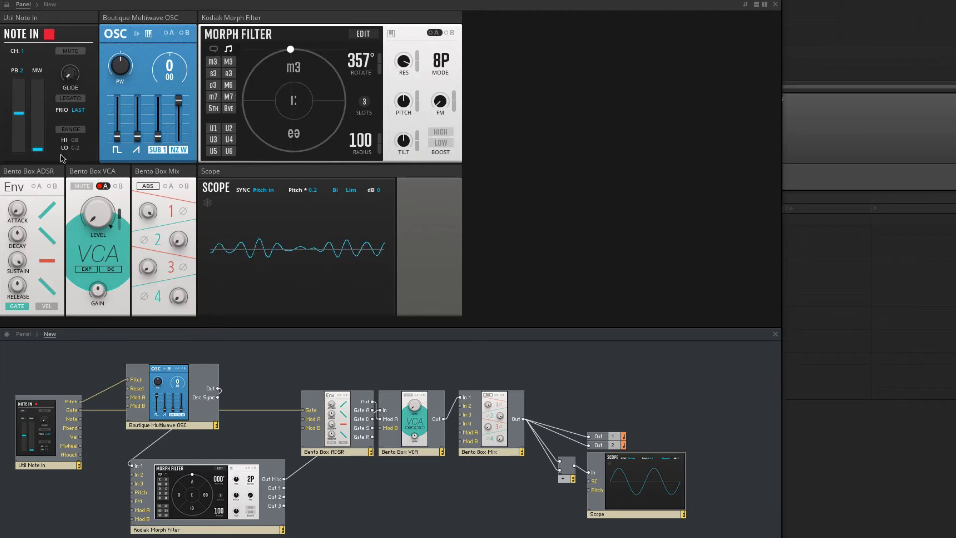
Lower the Morph Filter's tilt and sweep its pitch, leaving pitch at 0.
mouse_move(15, 211)
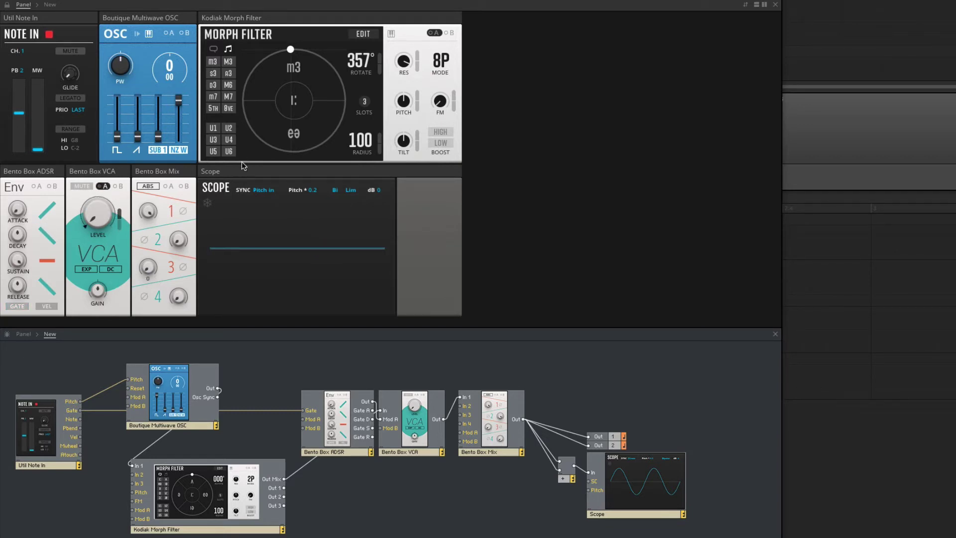
mouse_move(404, 140)
left_mouse_down()
mouse_move(410, 111)
mouse_move(405, 189)
left_mouse_up()
mouse_move(408, 154)
left_click_drag(408, 99, 399, 34)
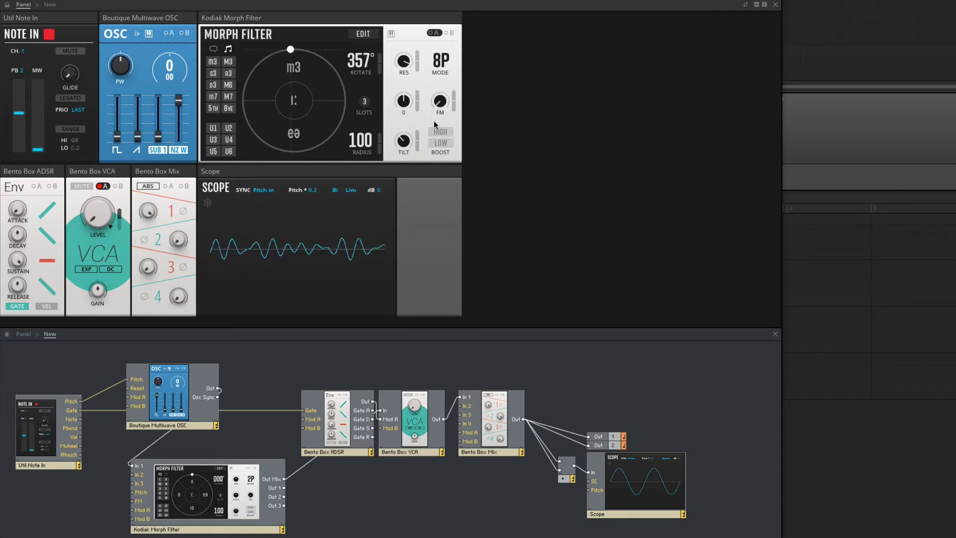
Adjust the Morph Filter's FM amount slightly and close the Reaktor window.
mouse_move(440, 104)
left_click_drag(439, 103, 439, 100)
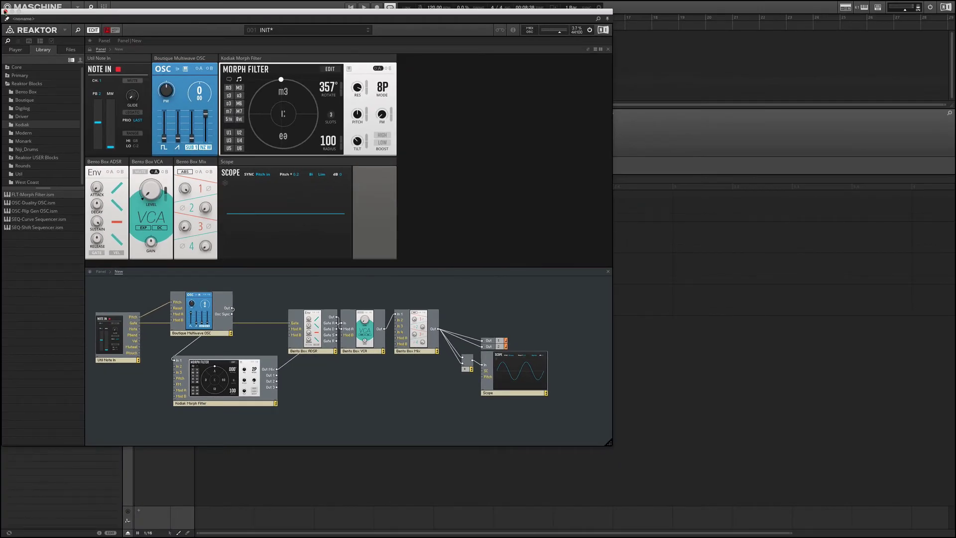
left_click(5, 11)
Play the Maschine song with groups B1 and C1 muted and group D1 active, and stop playback.
key("space")
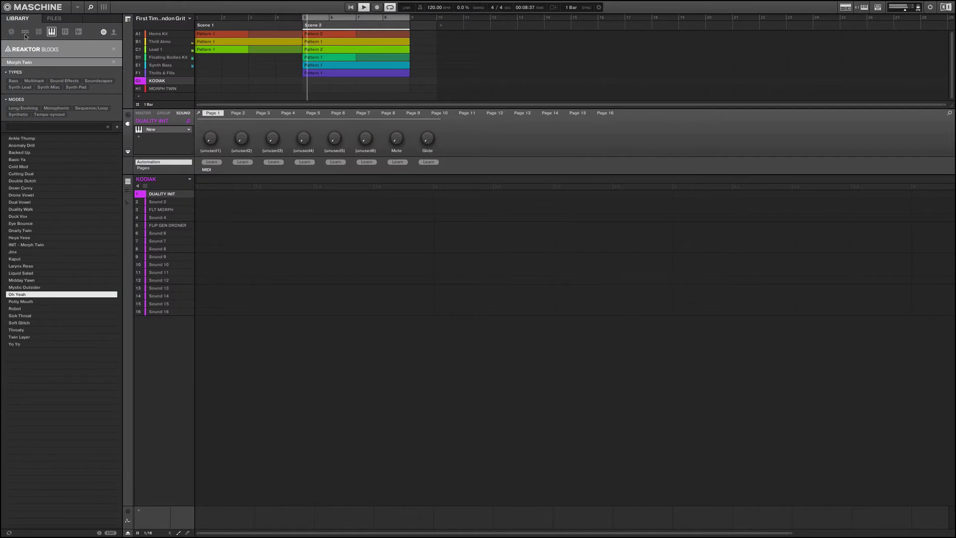
left_click(146, 56)
left_click(145, 49)
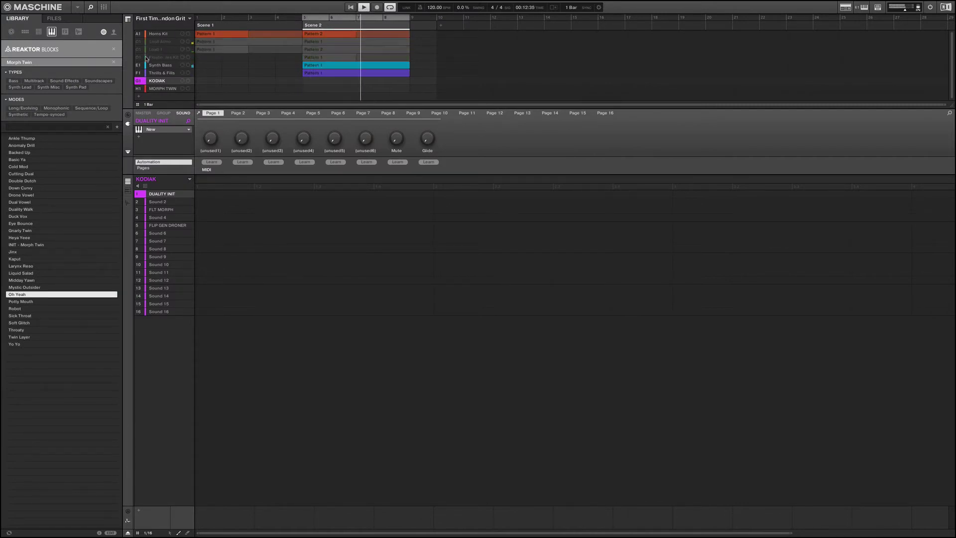
left_click(146, 57)
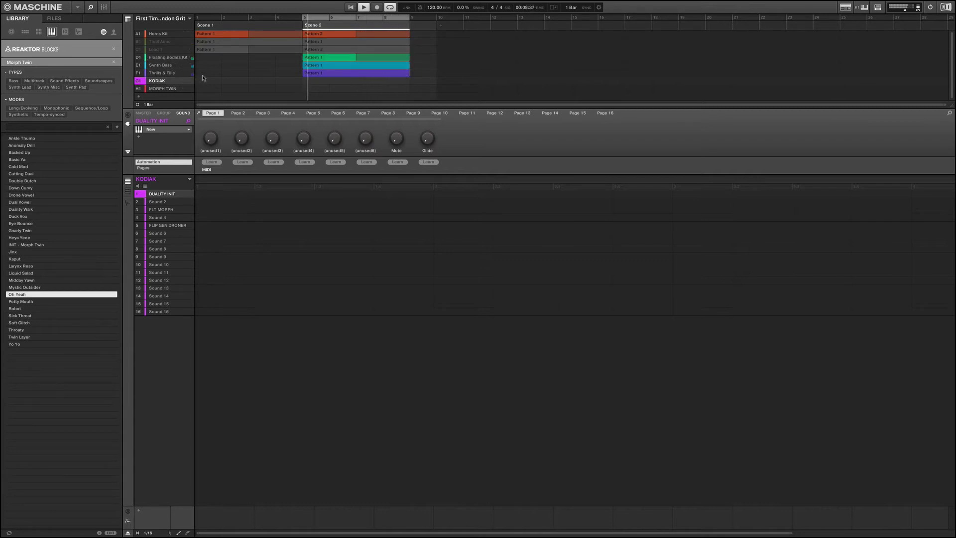
key("space")
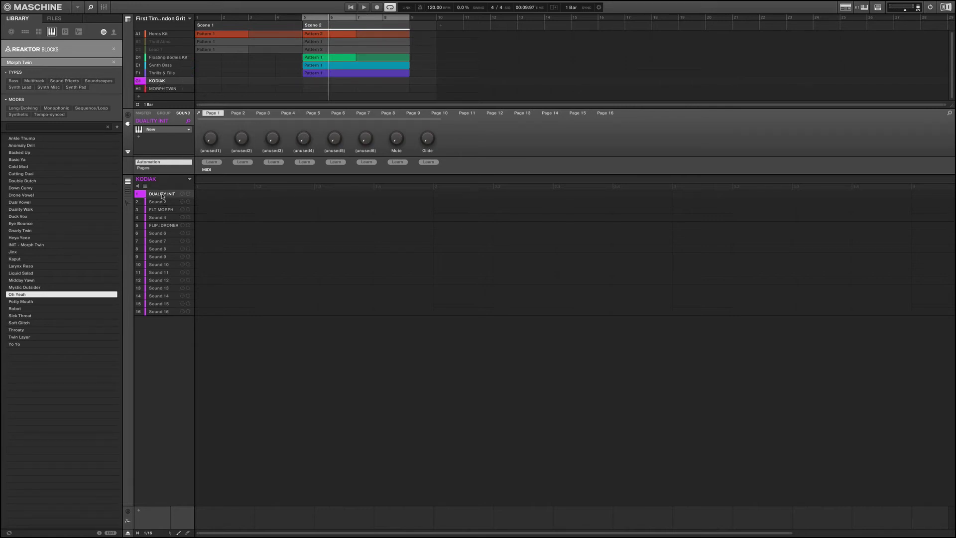
Load Reaktor 6 as the plug-in of Sound 7 in the KODIAK group.
left_click(158, 241)
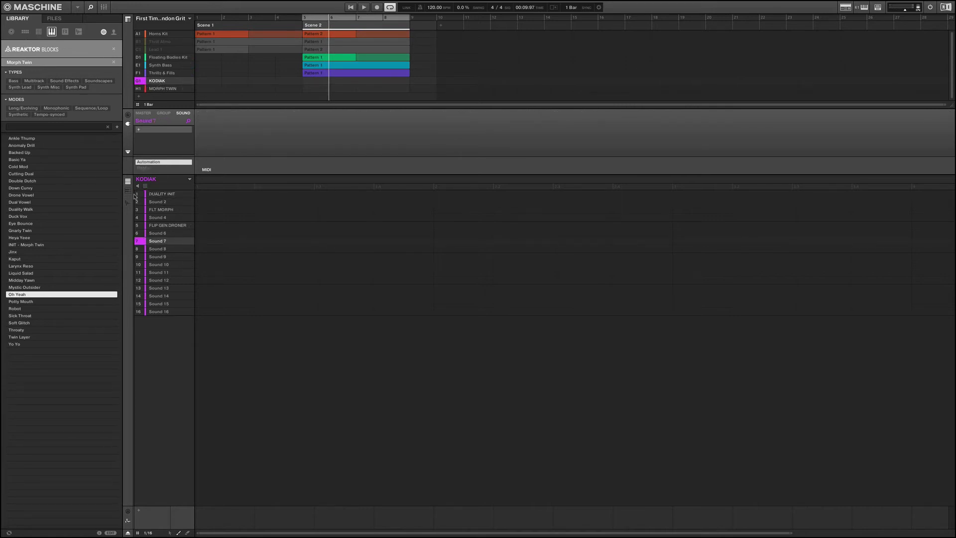
left_click(139, 131)
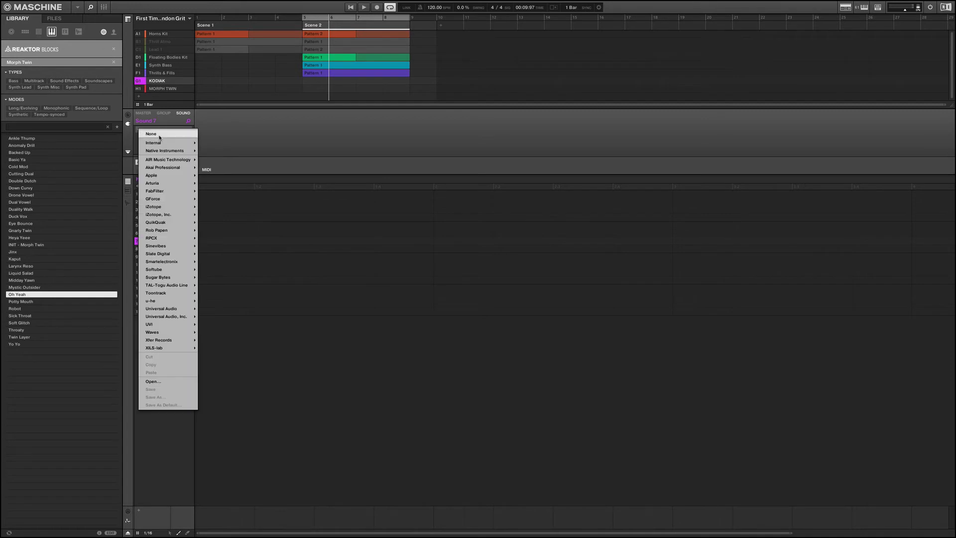
mouse_move(169, 150)
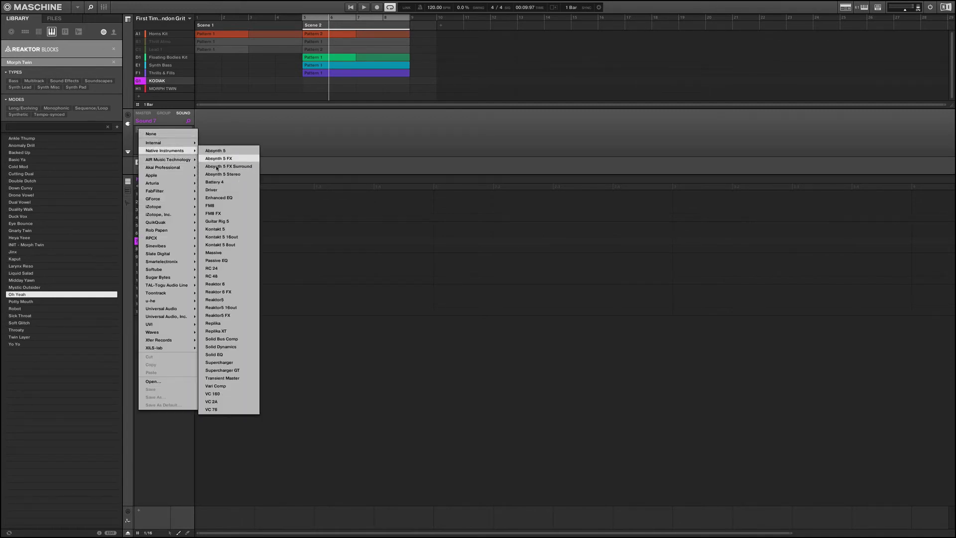
left_click(232, 284)
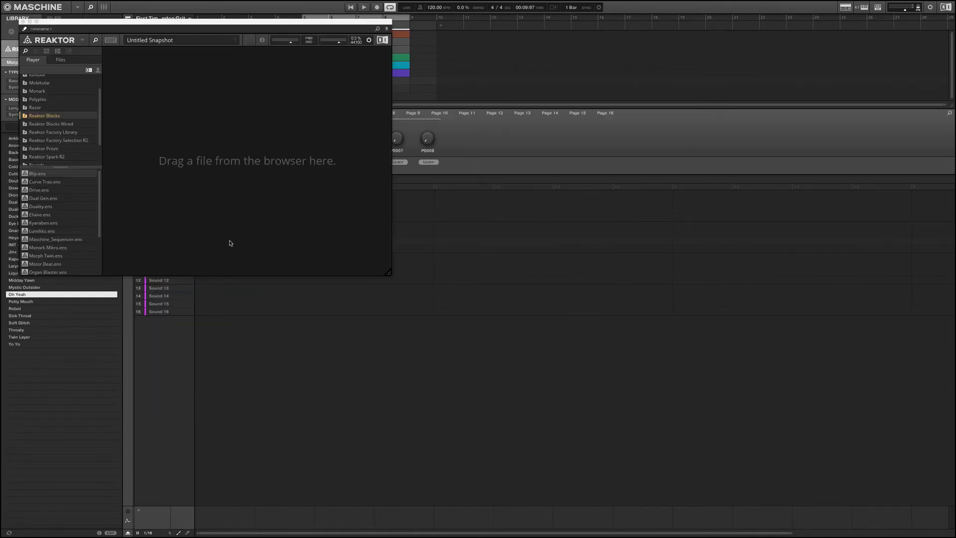
Load the Kodiak Reso Filter percussion ensemble from Reaktor's user library and audition it with the transport running.
left_click(98, 71)
scroll(63, 249, "down", 8)
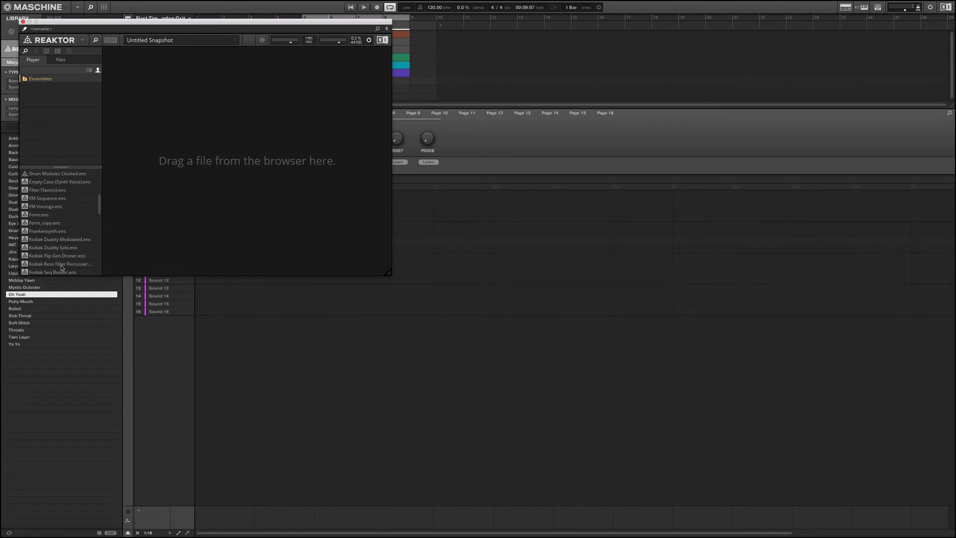
left_click(62, 265)
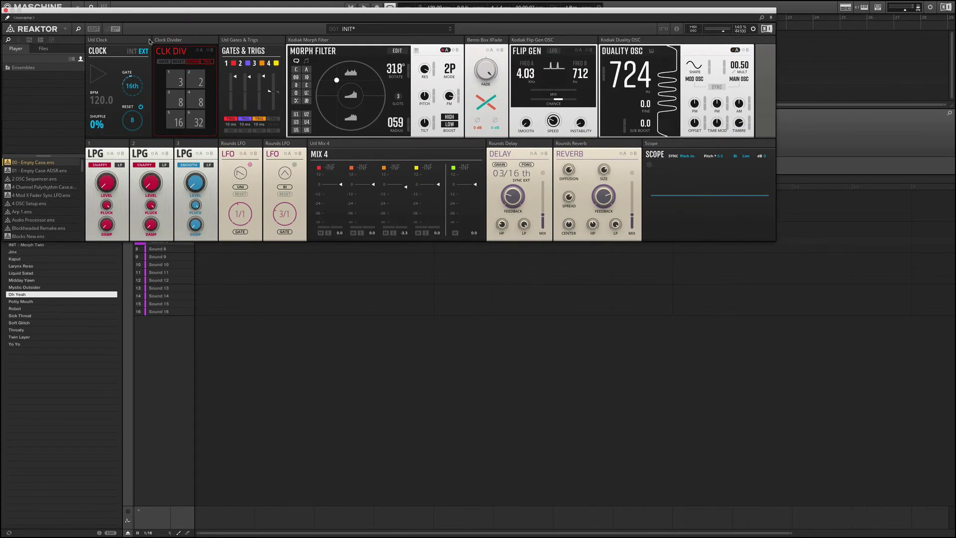
key("space")
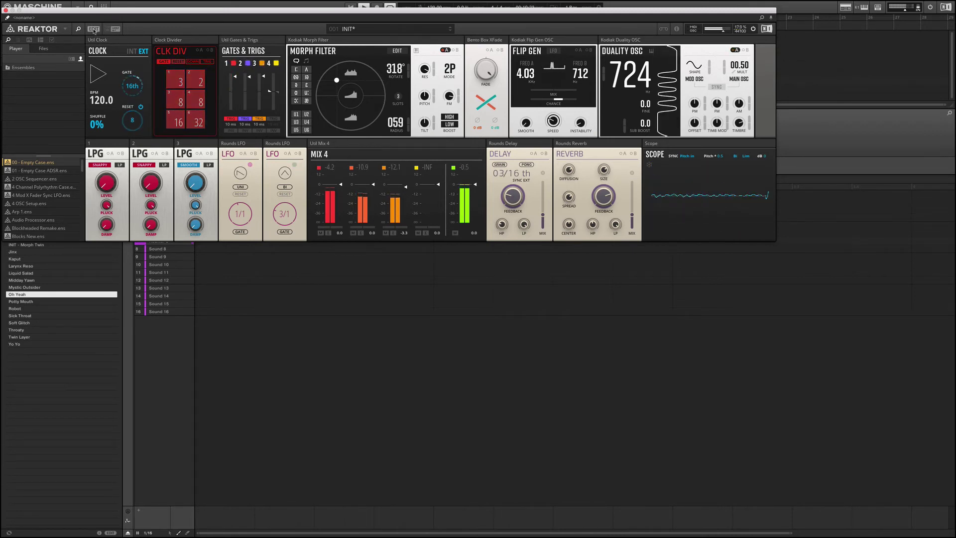
key("space")
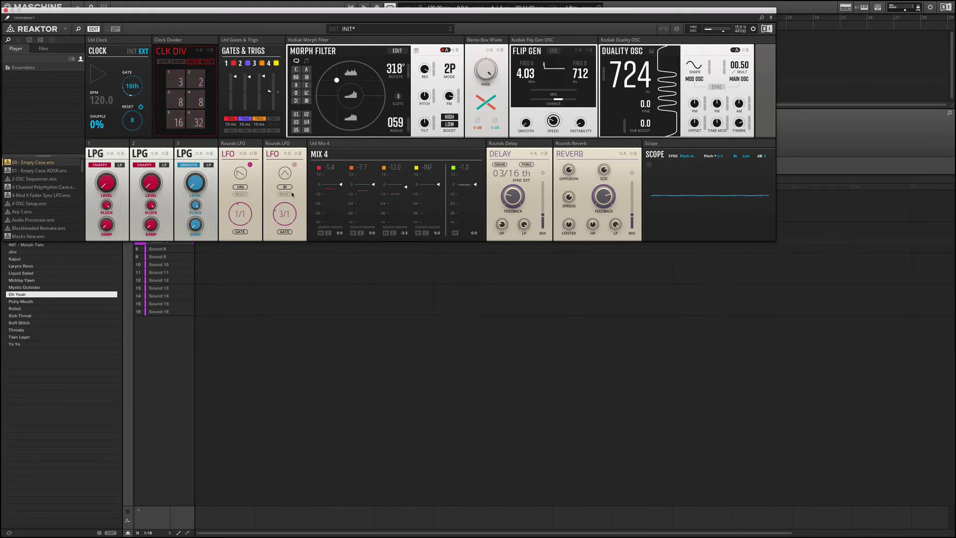
Open the ensemble for editing, enlarge the Reaktor window, and give the structure view more height.
left_click(94, 28)
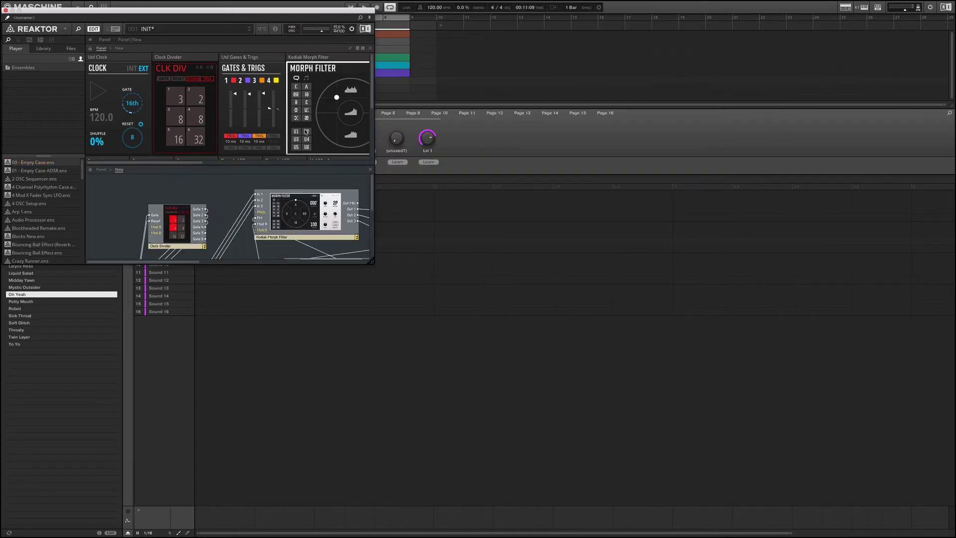
left_click_drag(370, 263, 686, 517)
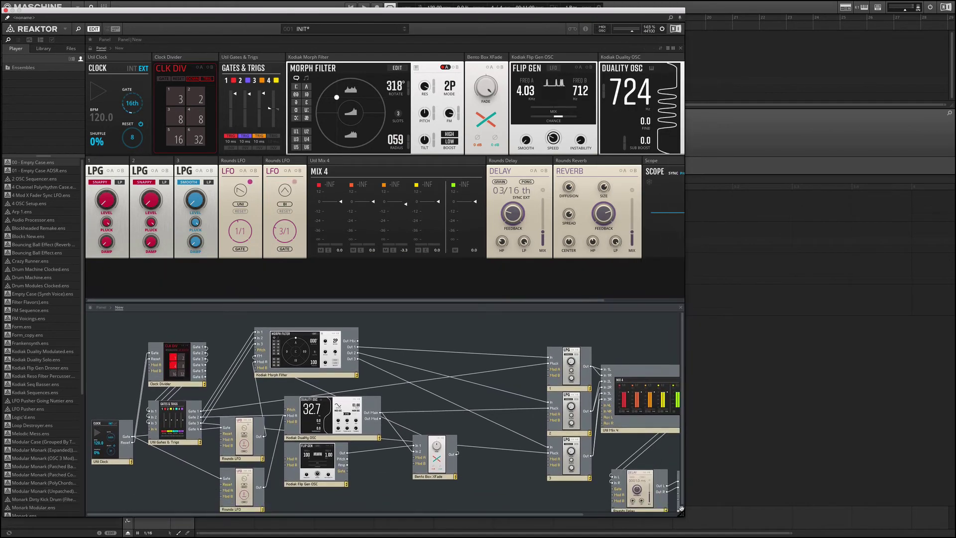
left_click_drag(438, 303, 439, 274)
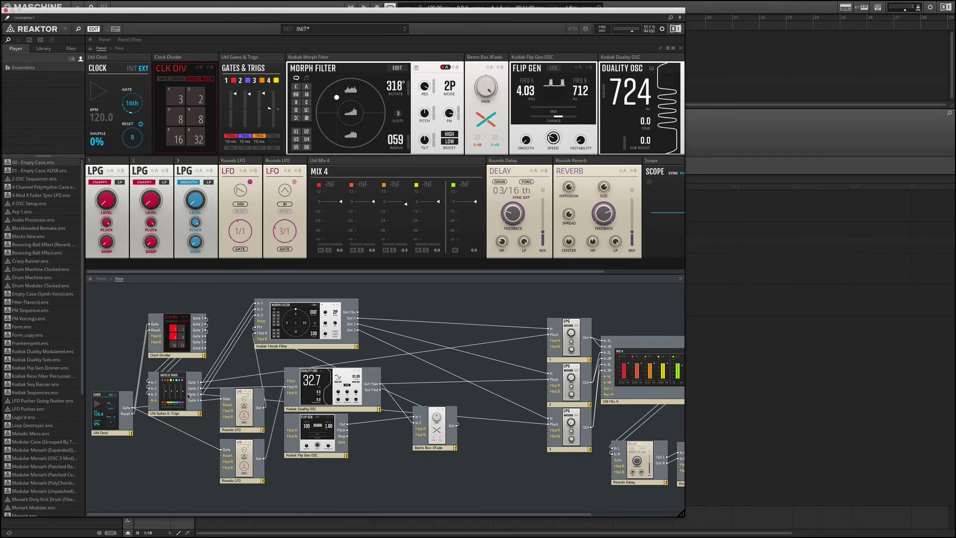
Shift the Clock Divider and Util Gates & Trigs blocks slightly up and left in the structure, tracing their gate connections.
left_click_drag(175, 339, 161, 325)
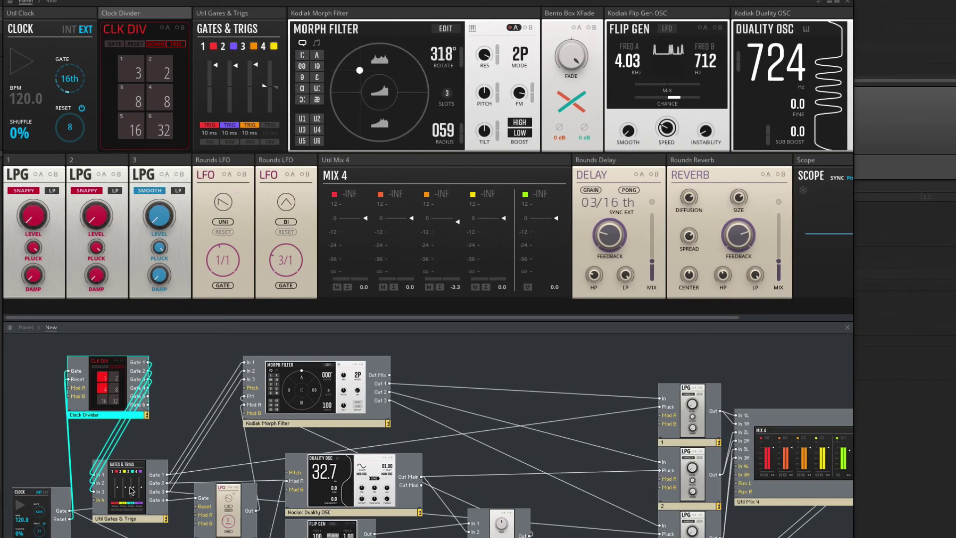
left_click_drag(130, 490, 117, 476)
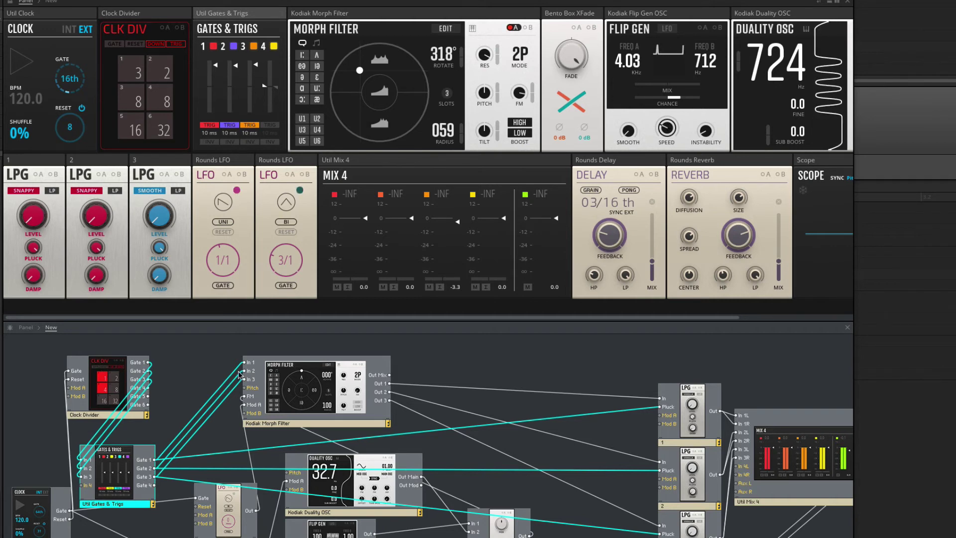
mouse_move(216, 63)
left_mouse_down()
mouse_move(218, 88)
mouse_move(215, 65)
left_mouse_up()
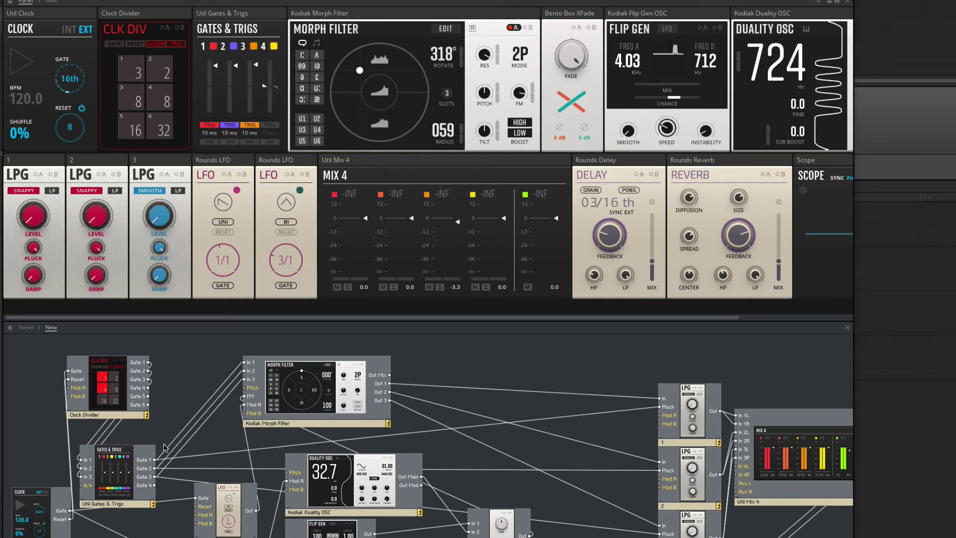
left_click(154, 460)
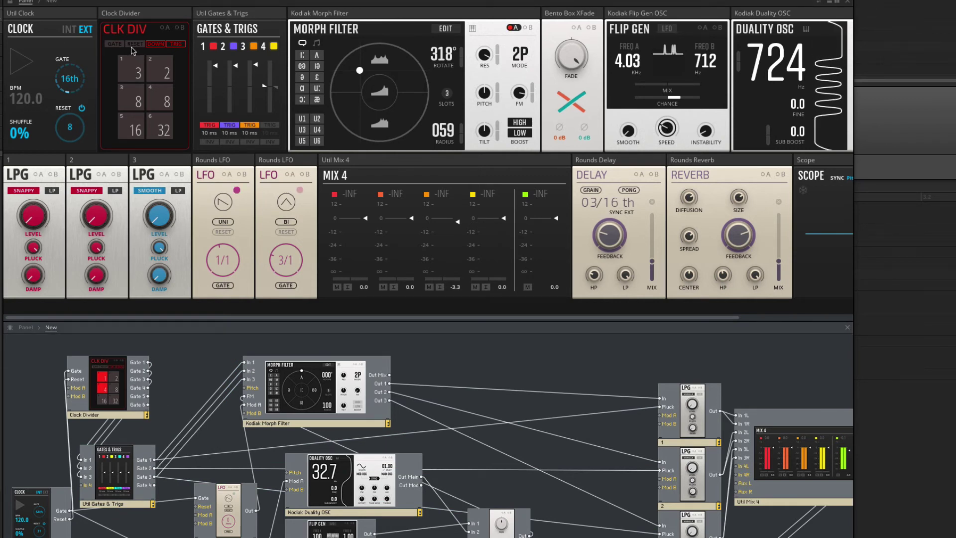
Examine the Morph Filter's band notes in its edit view, and nudge the Duality OSC and Morph Filter blocks in the structure.
left_click(295, 404)
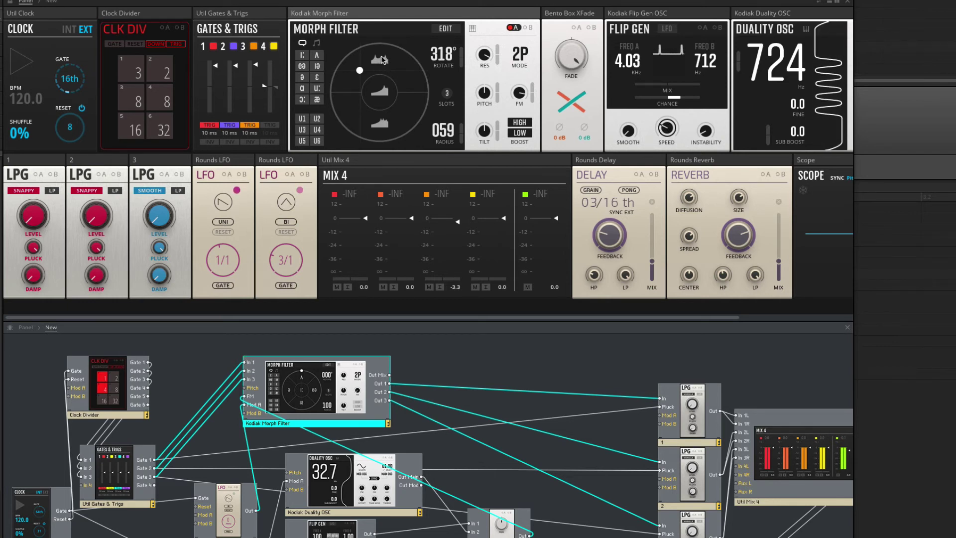
left_click(445, 29)
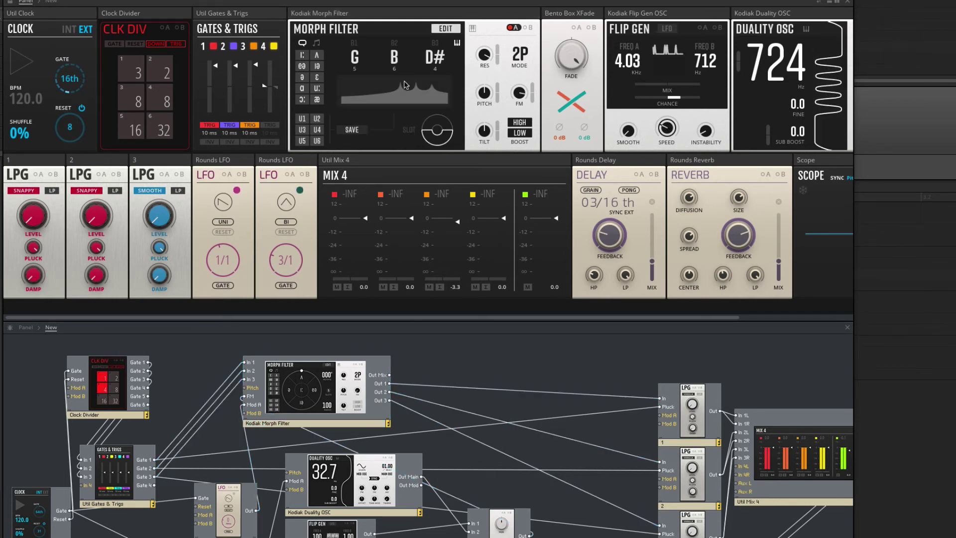
left_click(445, 30)
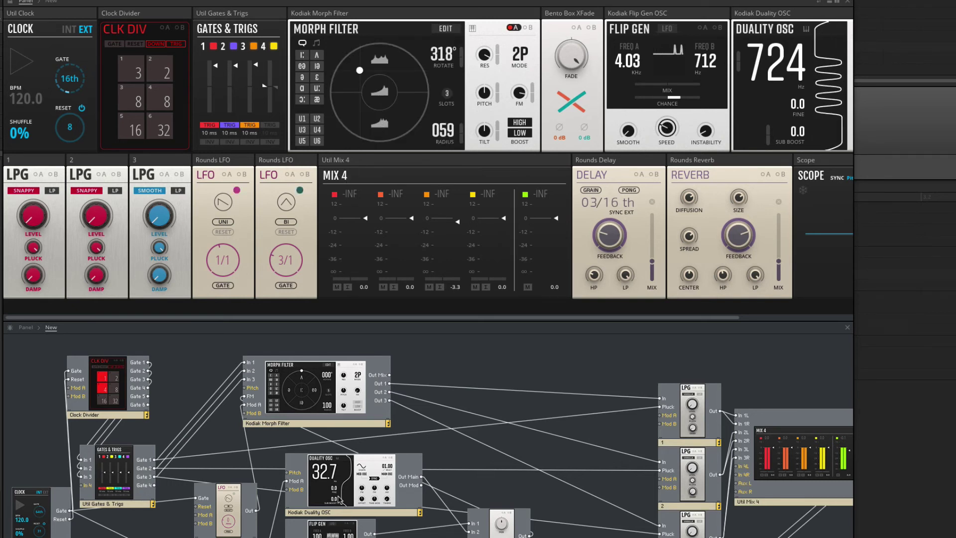
left_click_drag(340, 477, 345, 481)
left_click_drag(325, 399, 323, 394)
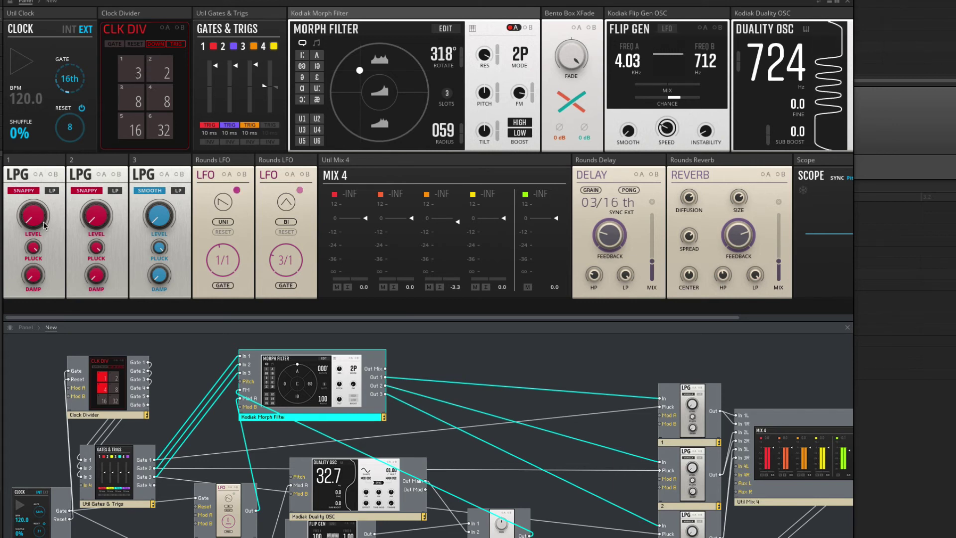
Start playback and raise the levels of LPG 1 and LPG 2 to about halfway.
key("space")
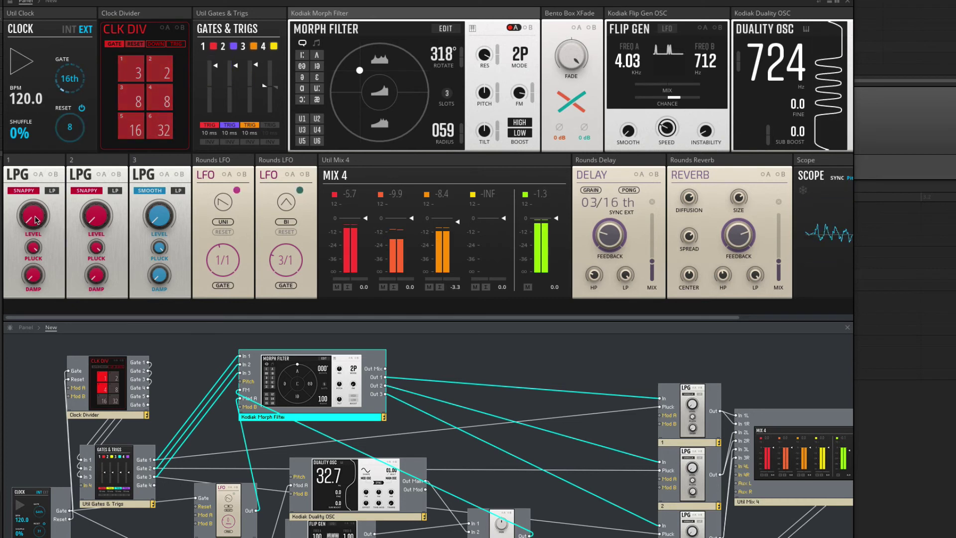
left_click_drag(32, 219, 28, 146)
left_click_drag(96, 219, 97, 96)
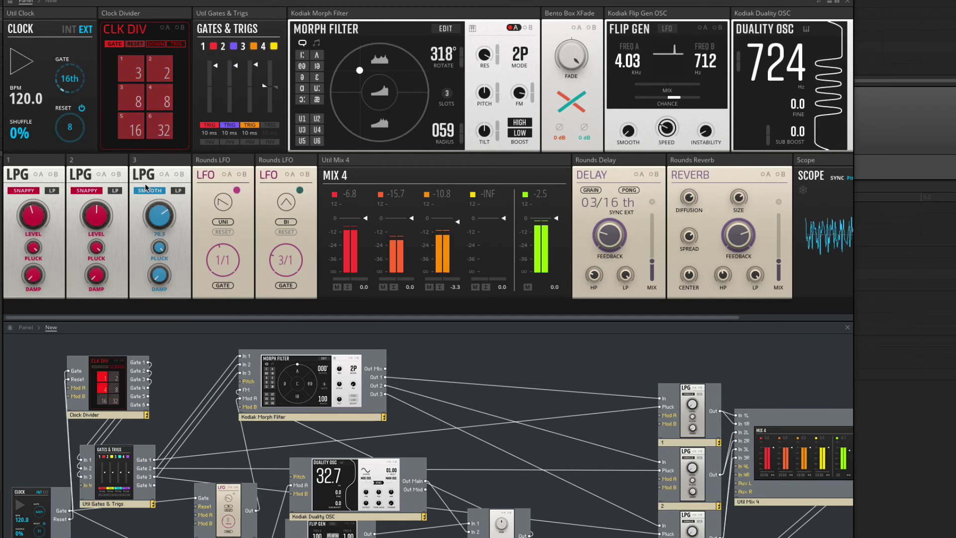
Switch LPG 2 to Vanilla and LPG 1 to Smooth, set LPG 1's level to 0, and lower the other LPG levels.
left_click(76, 189)
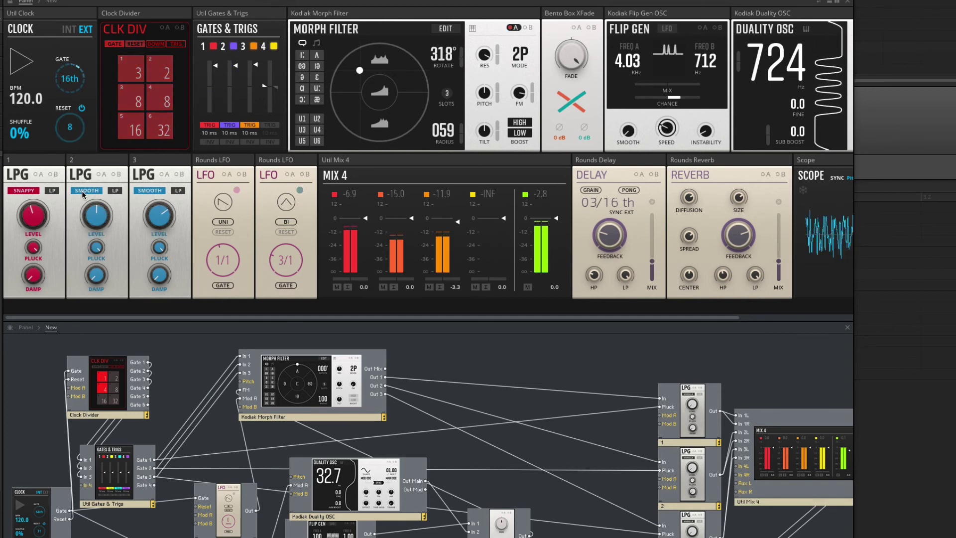
left_click(23, 191)
left_click_drag(36, 210, 38, 253)
mouse_move(98, 221)
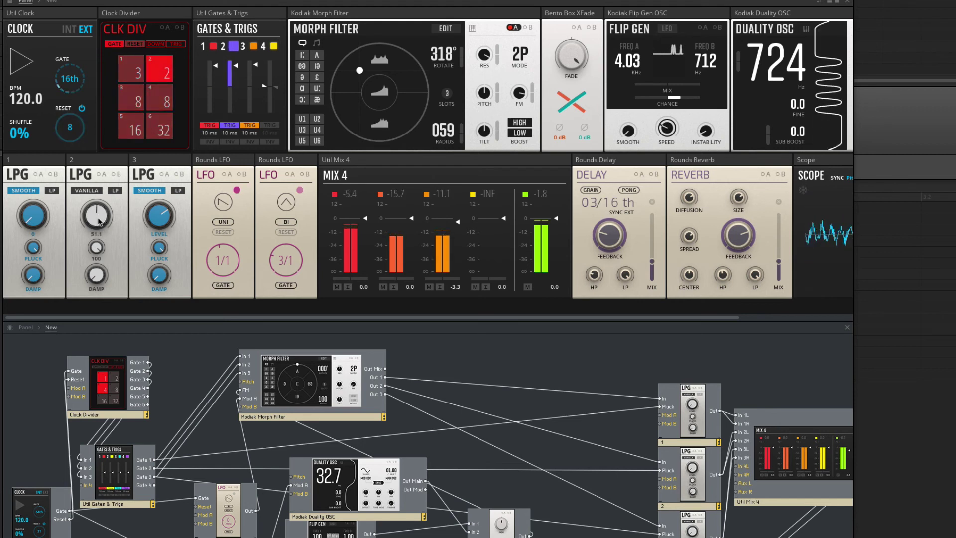
mouse_move(147, 209)
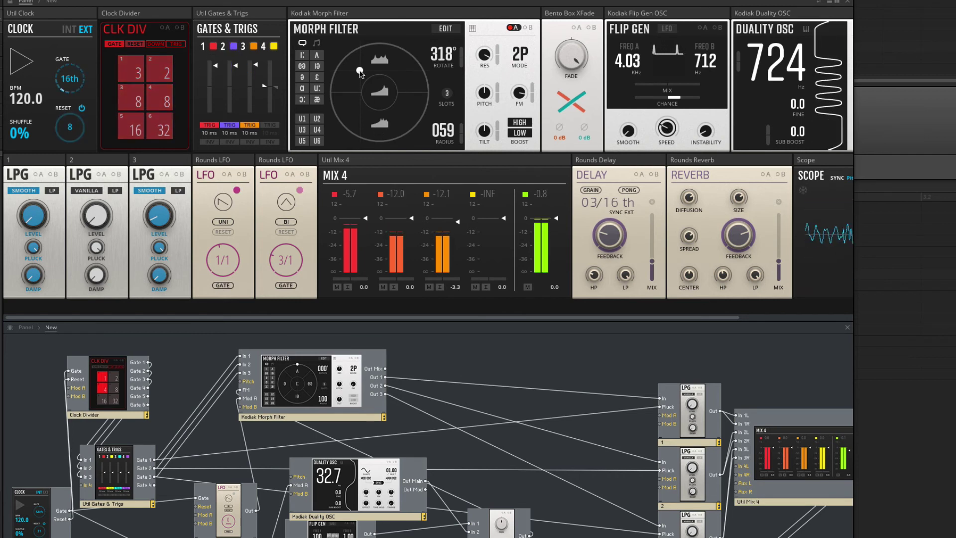
Sweep the morph cursor through 8°, radius 87 and 178°, radius 100 to 304°, radius 46, trying the low boost along the way.
left_click_drag(378, 61, 387, 54)
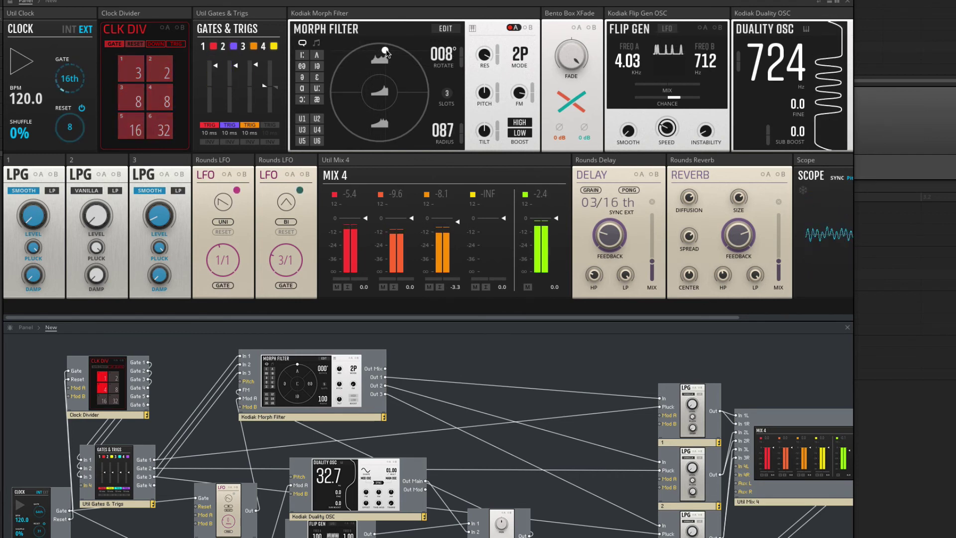
left_click_drag(387, 91, 382, 144)
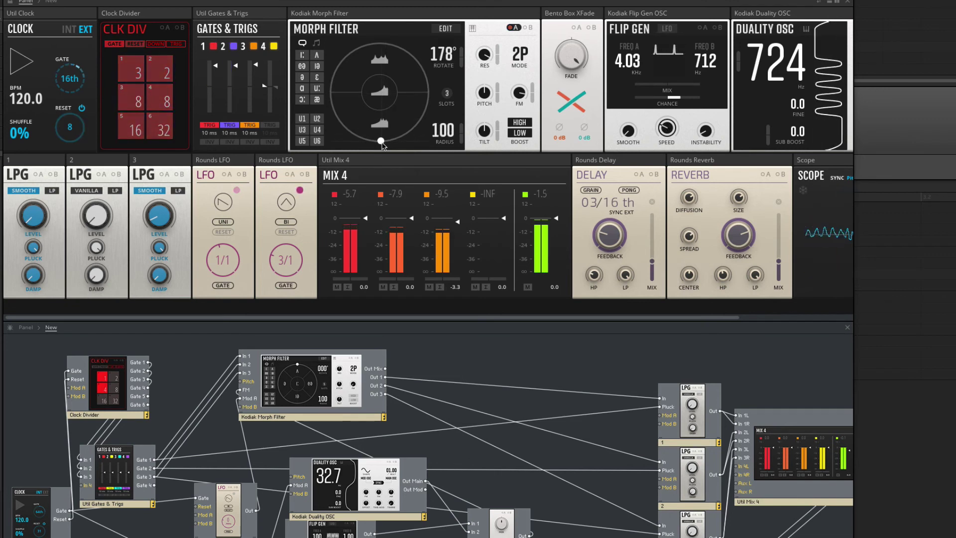
left_click(520, 131)
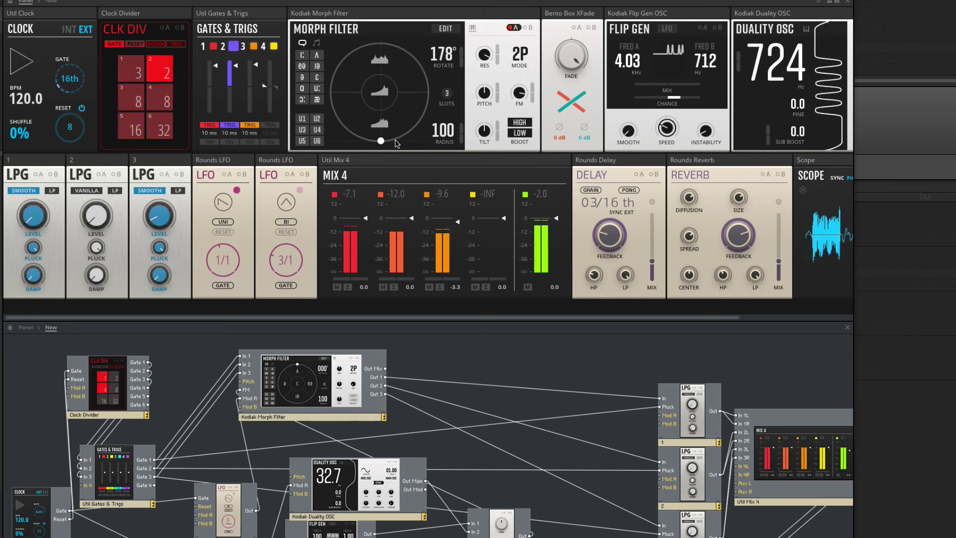
left_click_drag(381, 143, 364, 82)
mouse_move(519, 95)
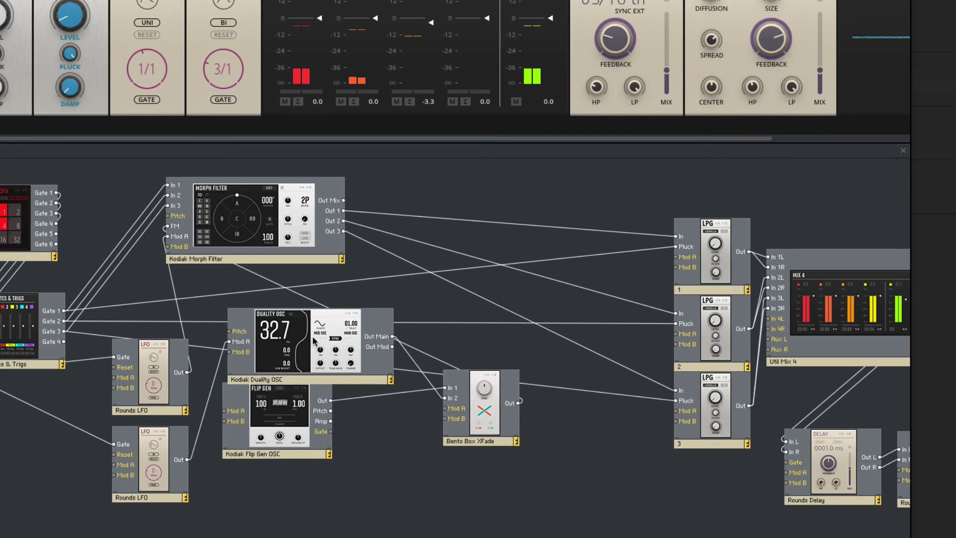
Select the Morph Filter block to trace its wiring, and move the Kodiak Flip Gen OSC block right in the structure.
left_click_drag(313, 341, 308, 320)
left_click(259, 229)
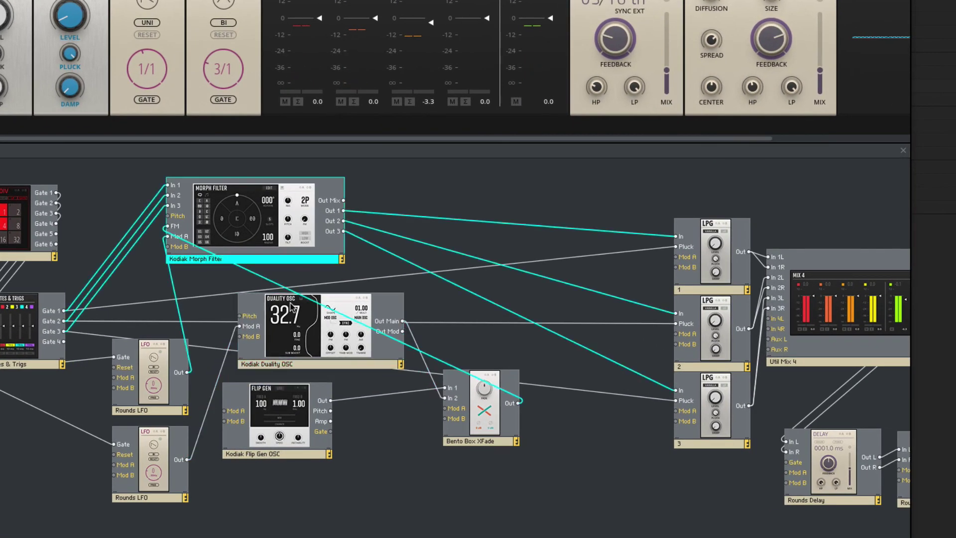
left_click_drag(276, 438, 322, 446)
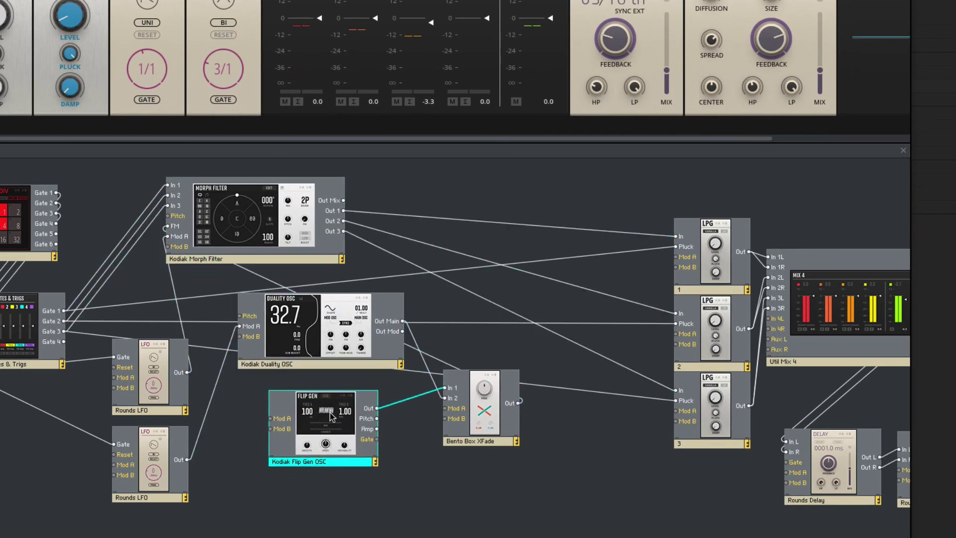
Shift the Kodiak Duality OSC block slightly right in the structure and select the Bento Box XFade block to trace its wiring.
left_click_drag(328, 334, 331, 336)
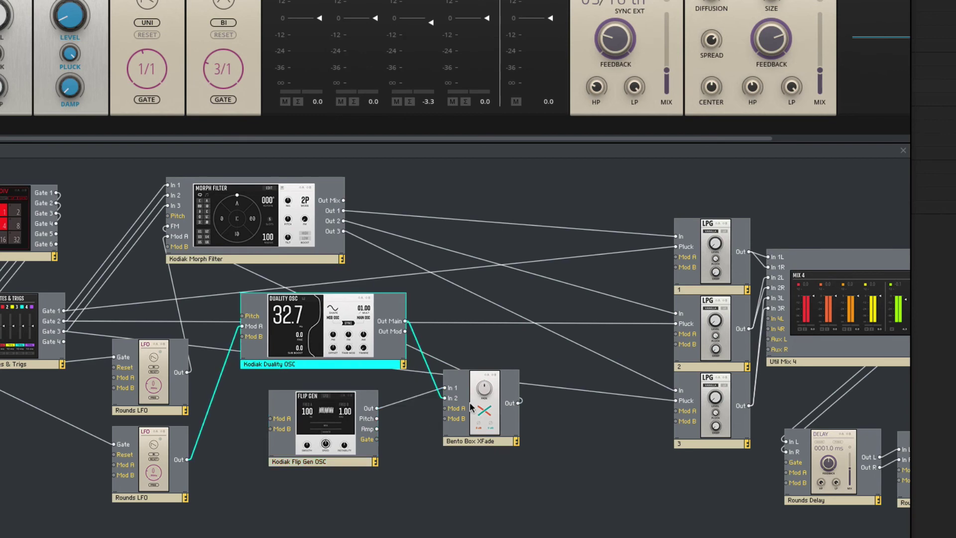
left_click(492, 405)
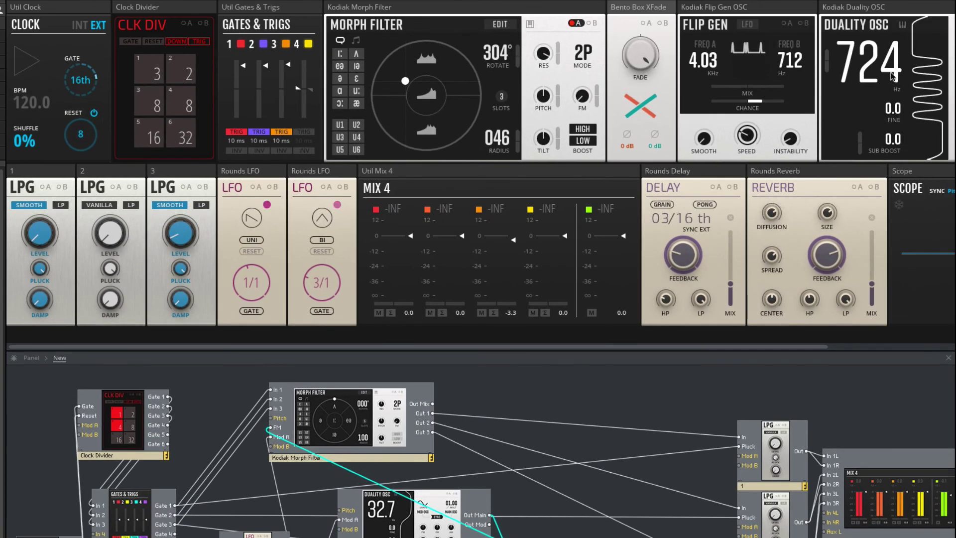
Start playback, raise the Morph Filter's FM amount, and set Flip Gen's frequency A to 3.24 kHz and Duality OSC's frequency to 61.2 Hz.
key("space")
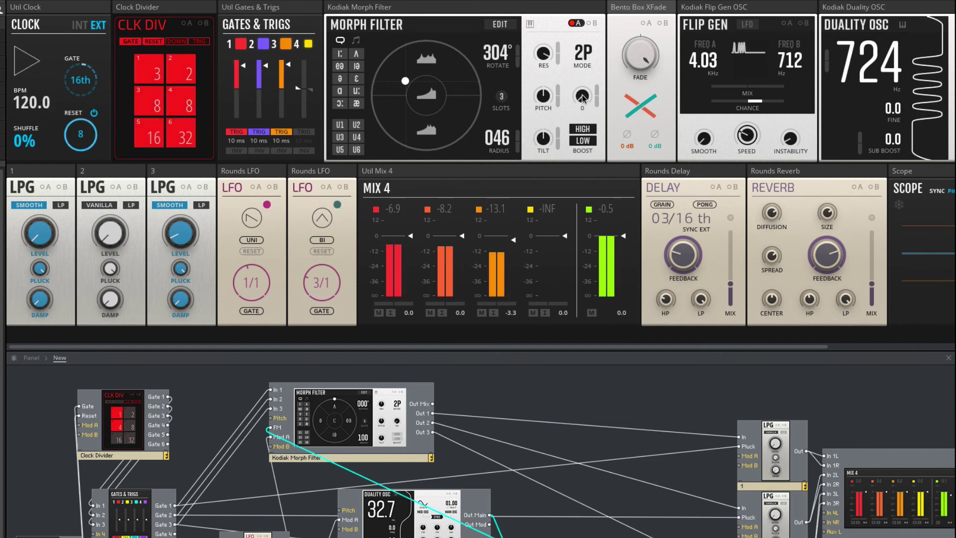
left_click_drag(582, 96, 582, 25)
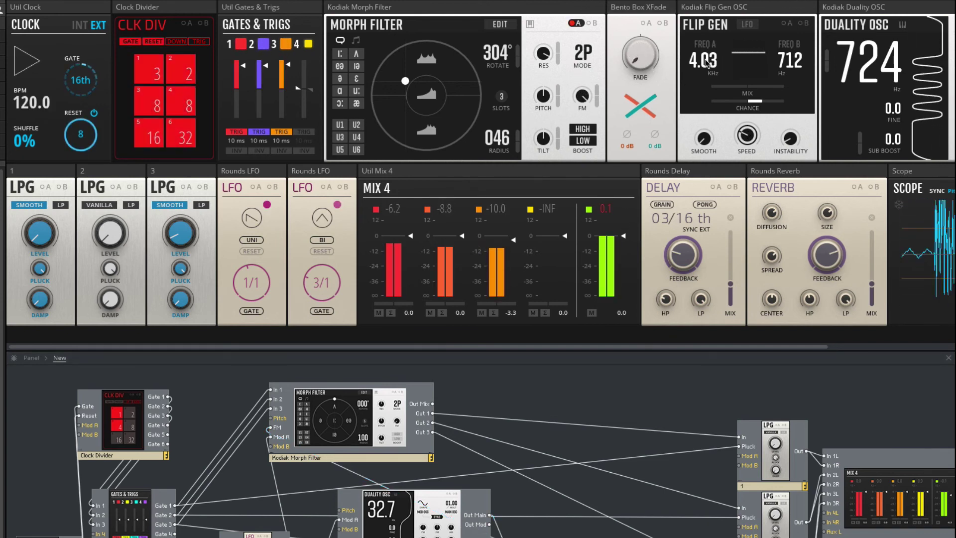
left_click_drag(694, 28, 696, 49)
mouse_move(746, 135)
left_mouse_down()
mouse_move(748, 110)
mouse_move(753, 143)
left_mouse_up()
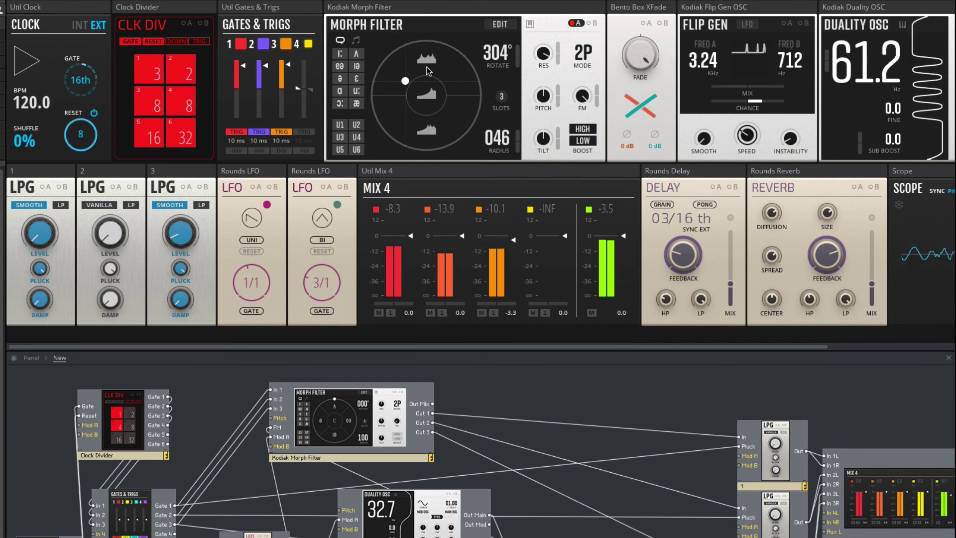
Switch LPG 1 and LPG 2 to the Snappy response.
left_click(36, 206)
left_click(37, 205)
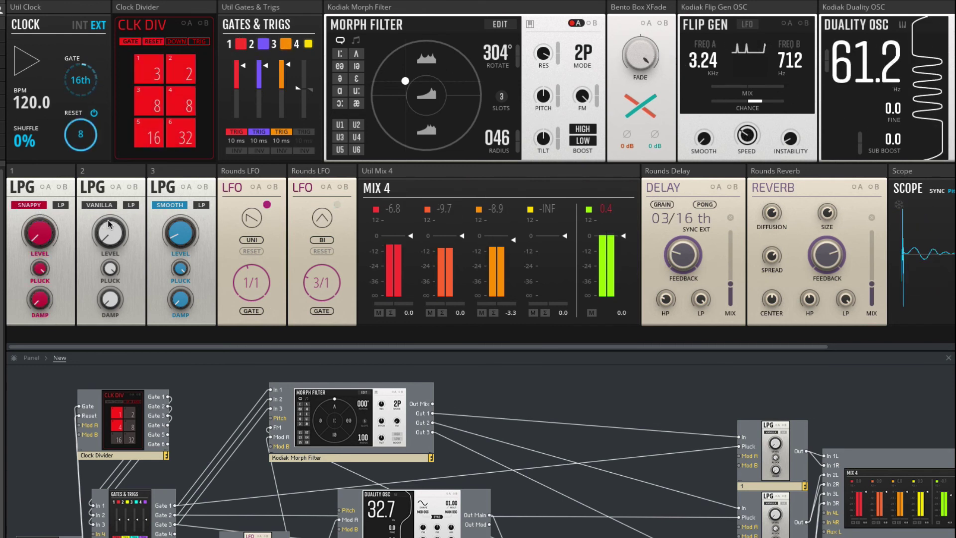
left_click(102, 206)
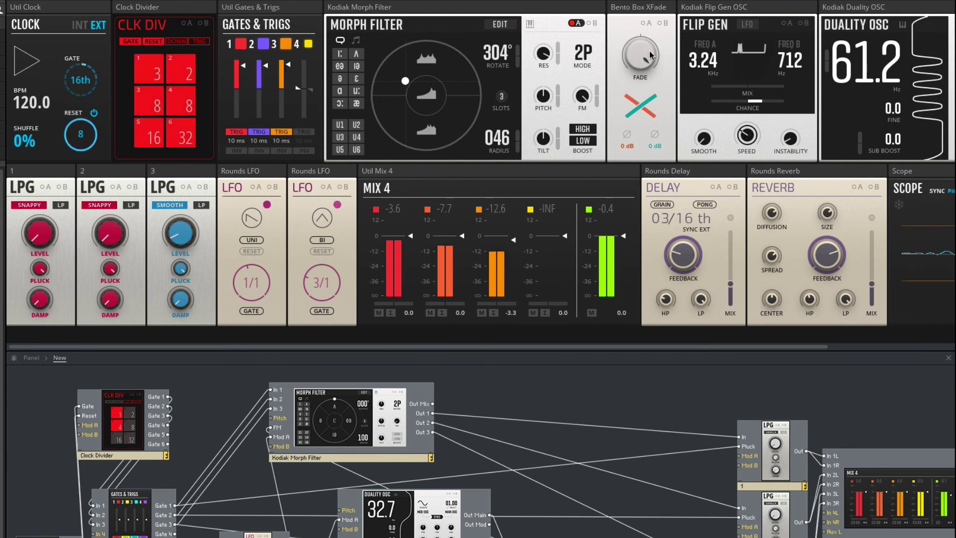
Try the 8P mode on the Morph Filter and return it to 2P.
left_click(581, 52)
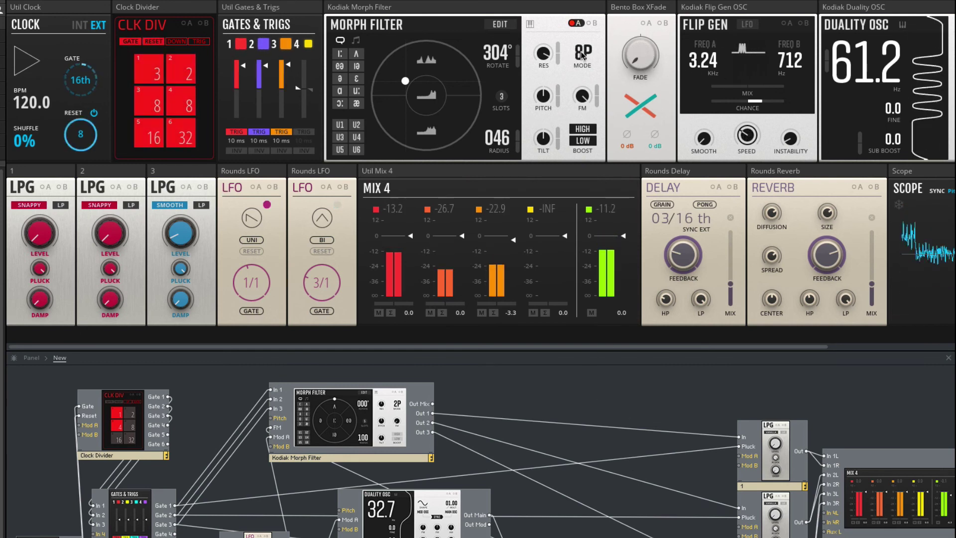
left_click_drag(582, 56, 581, 56)
left_click(580, 52)
left_click(580, 52)
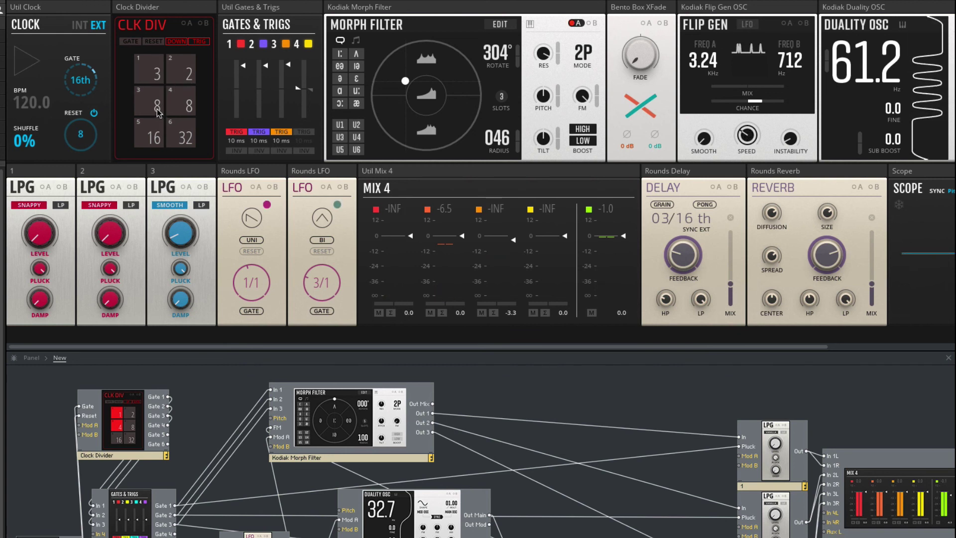
Start playback, set clock divisions 1, 2 and 3 to 4, 7 and 6, and move the morph cursor to 22°, radius 100.
key("space")
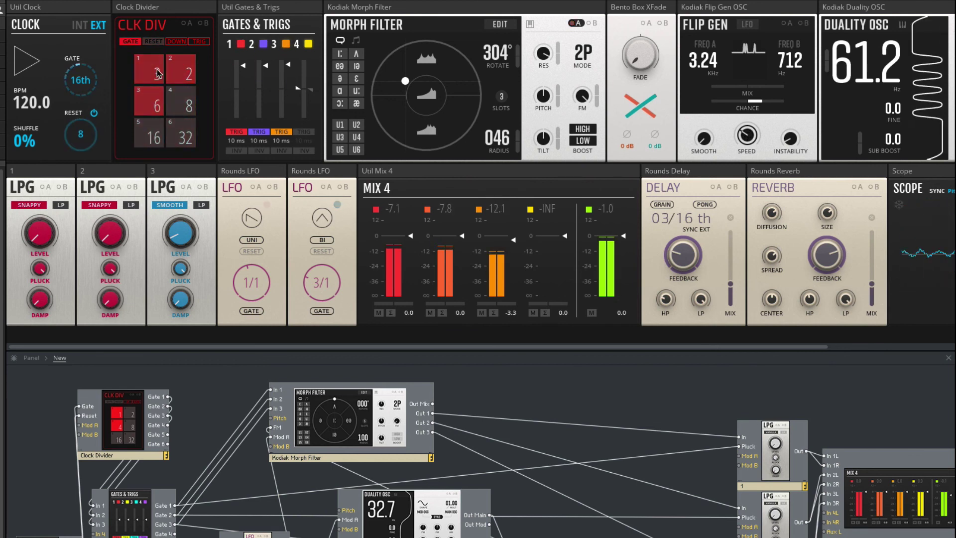
left_click_drag(158, 78, 158, 81)
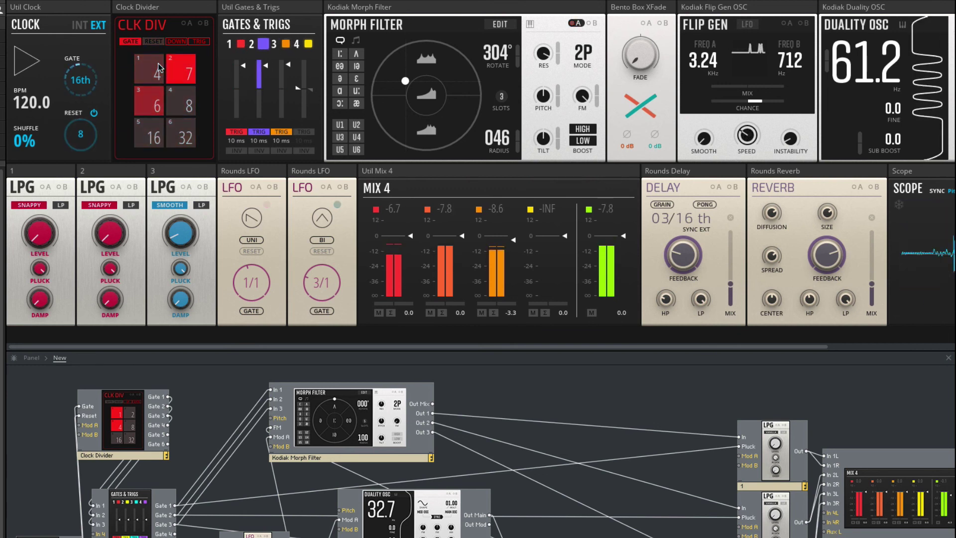
left_click_drag(406, 81, 448, 46)
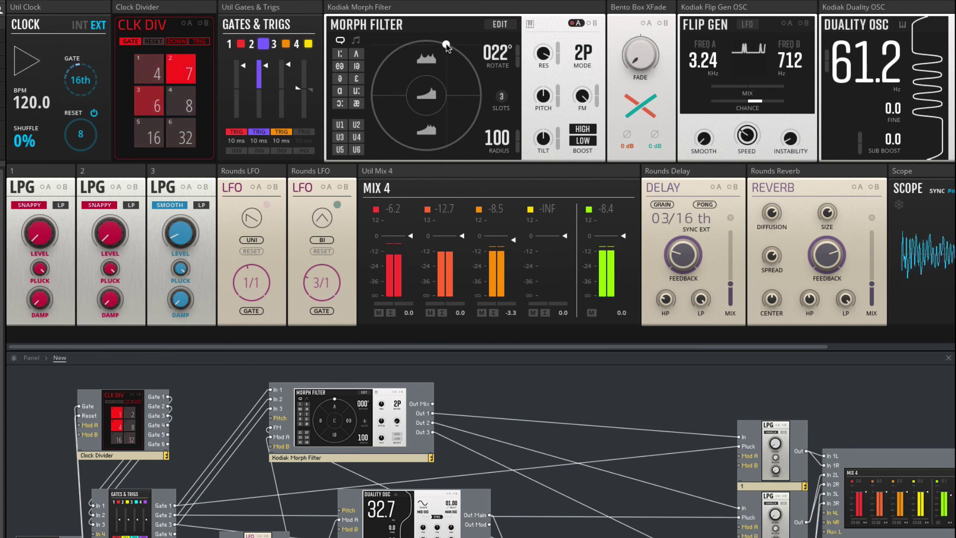